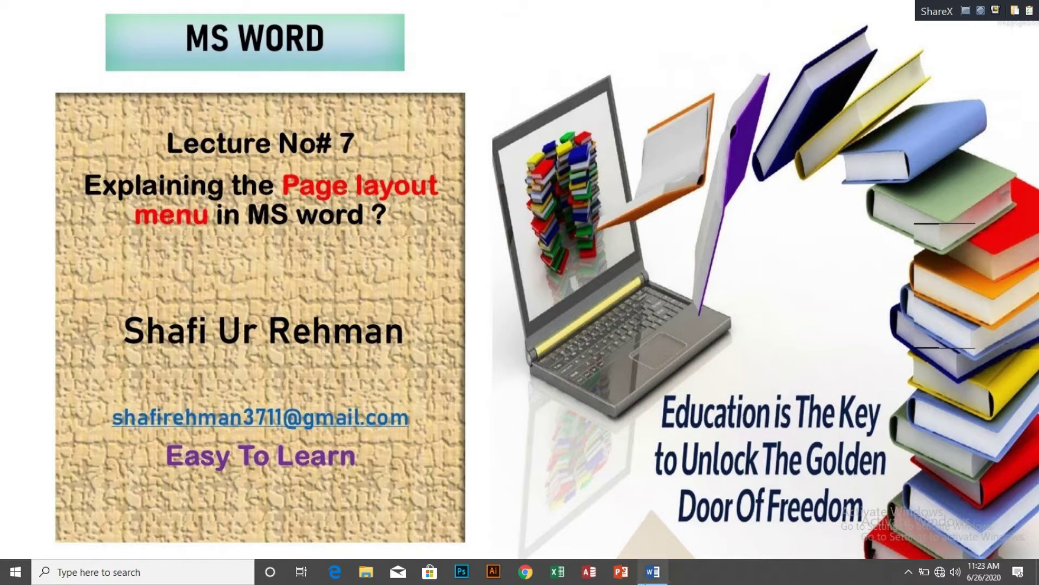
- Give the blank Document1 Narrow margins of 0.5" on top, bottom, left and right
click(654, 574)
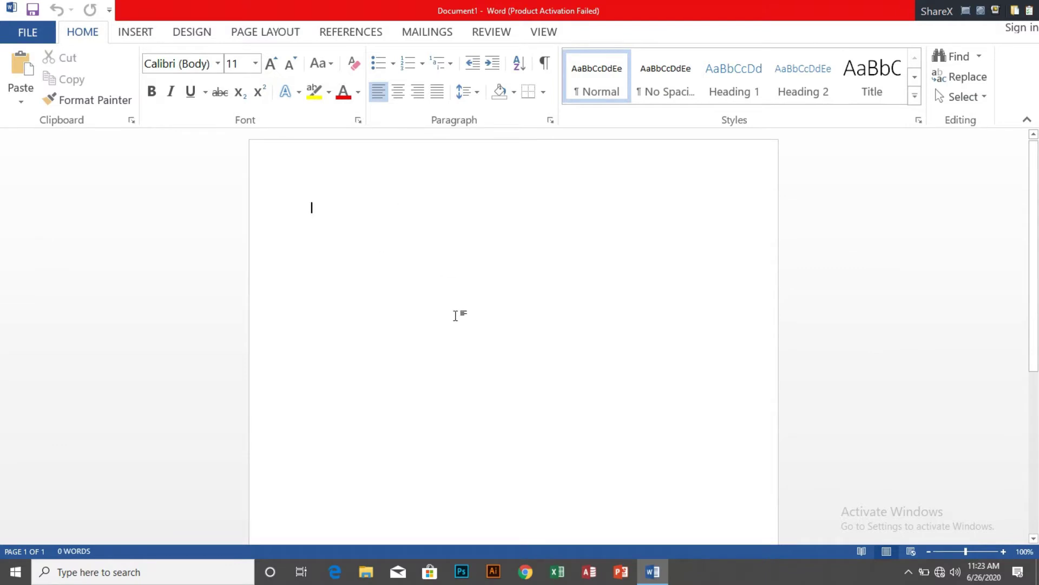
click(274, 36)
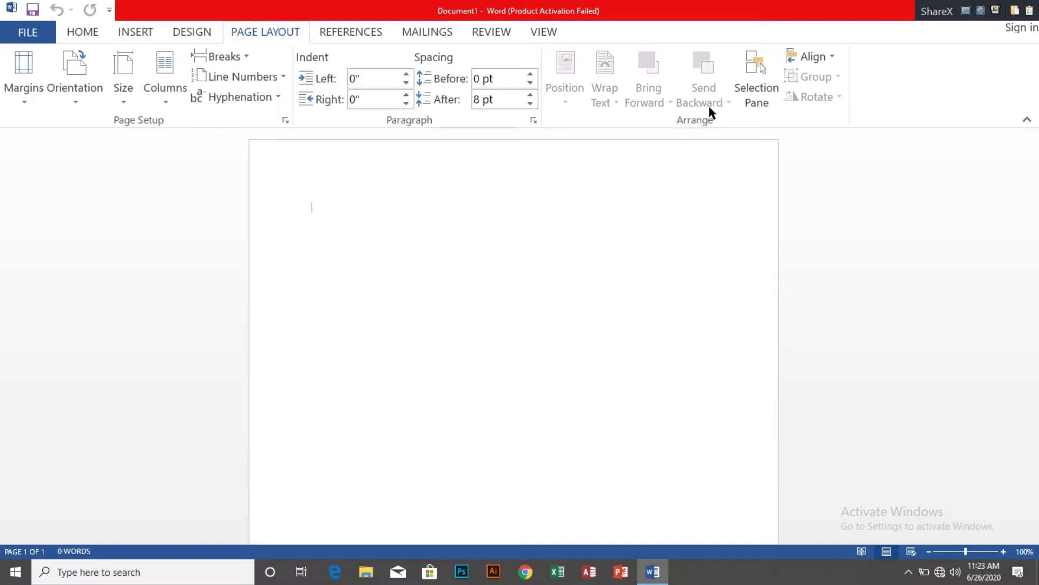
click(26, 99)
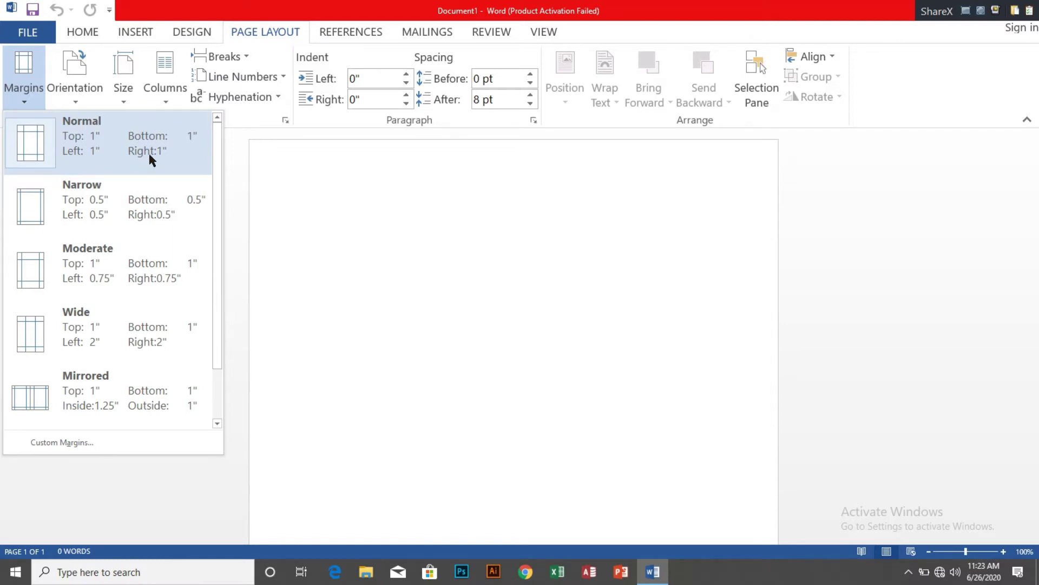
click(217, 423)
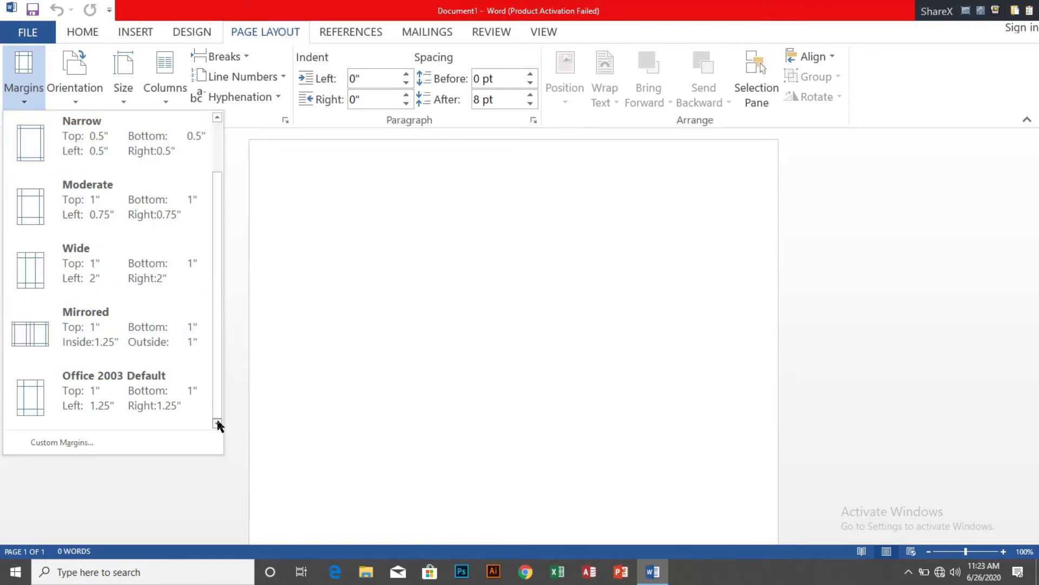
click(104, 154)
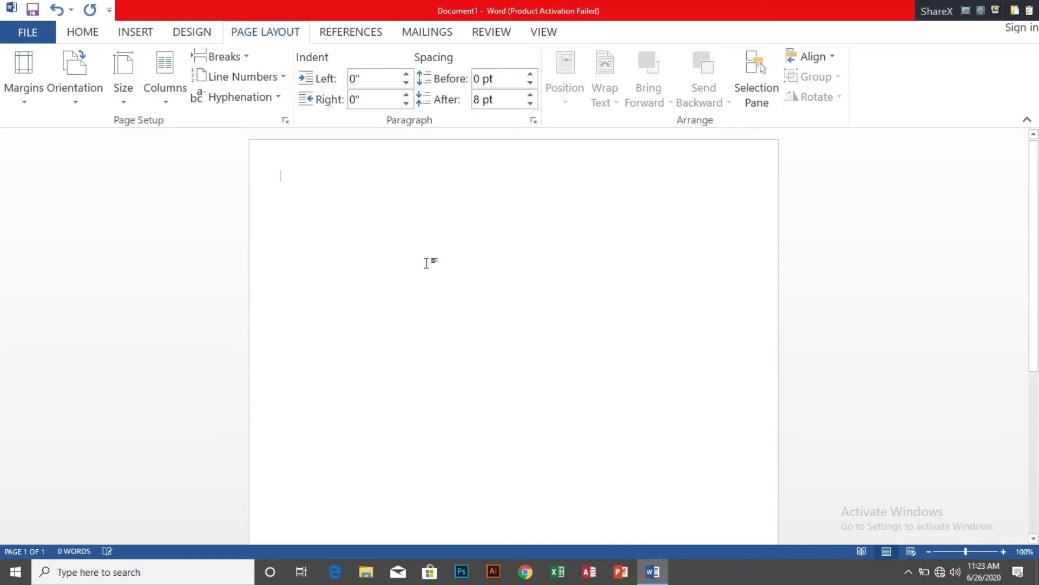
- Generate five paragraphs of sample text (239 words) with =rand()
text(=)
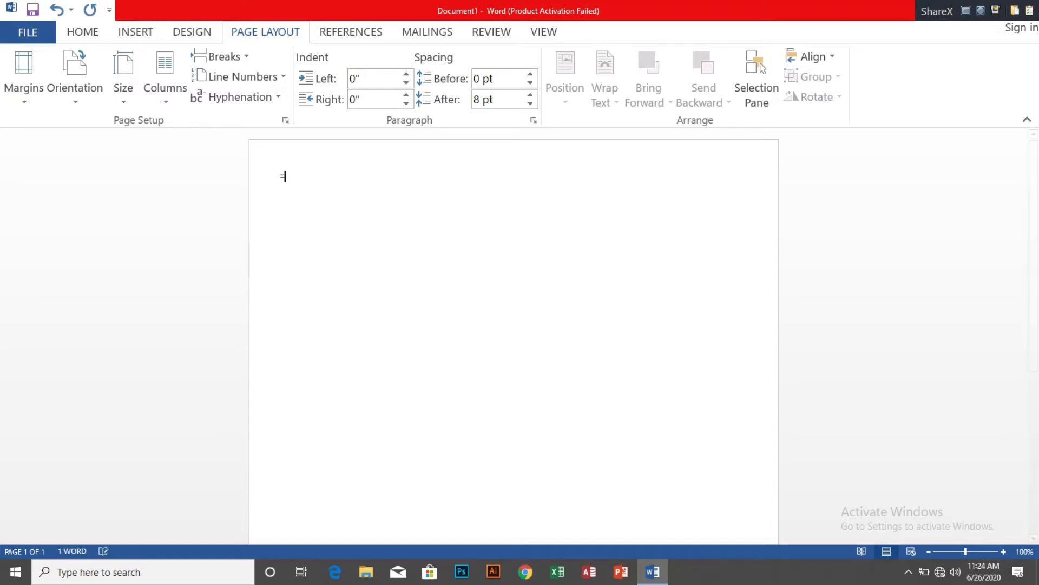
text(rand)
text())
key(Return)
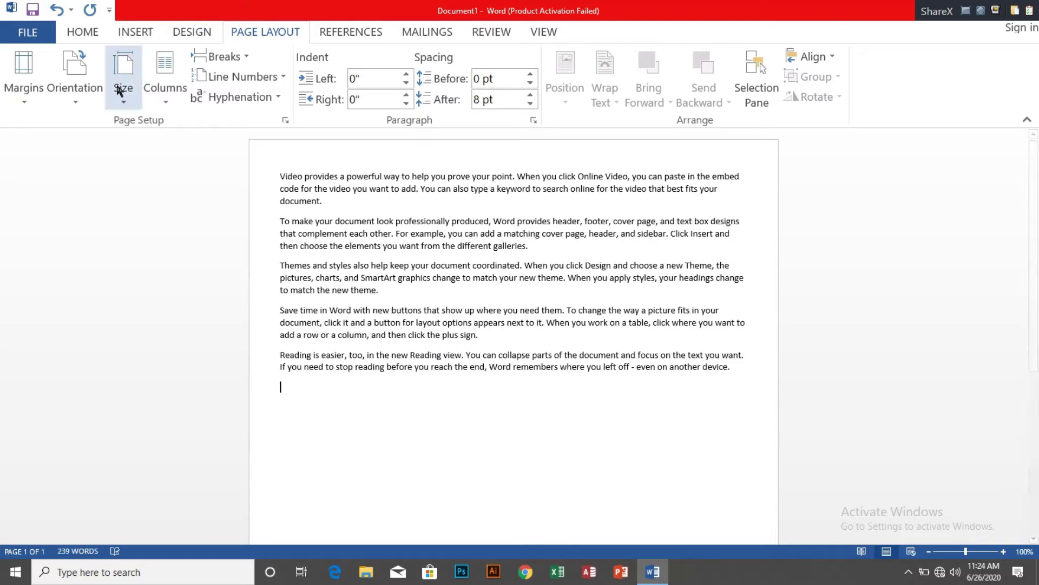
- Try Moderate, then Wide margins, finishing with Normal 1" margins on every side
click(33, 94)
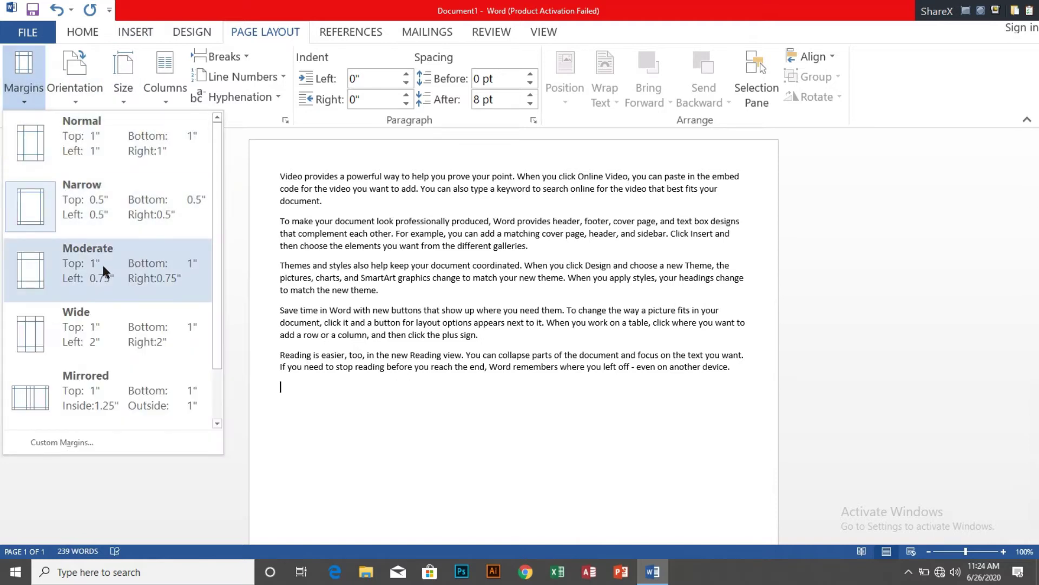
click(122, 274)
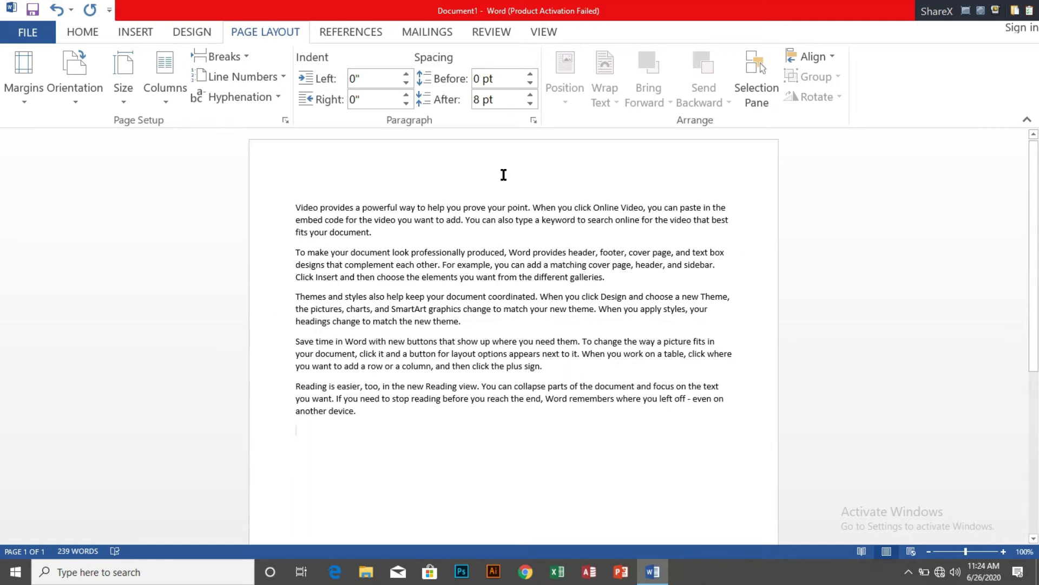
click(32, 95)
click(136, 345)
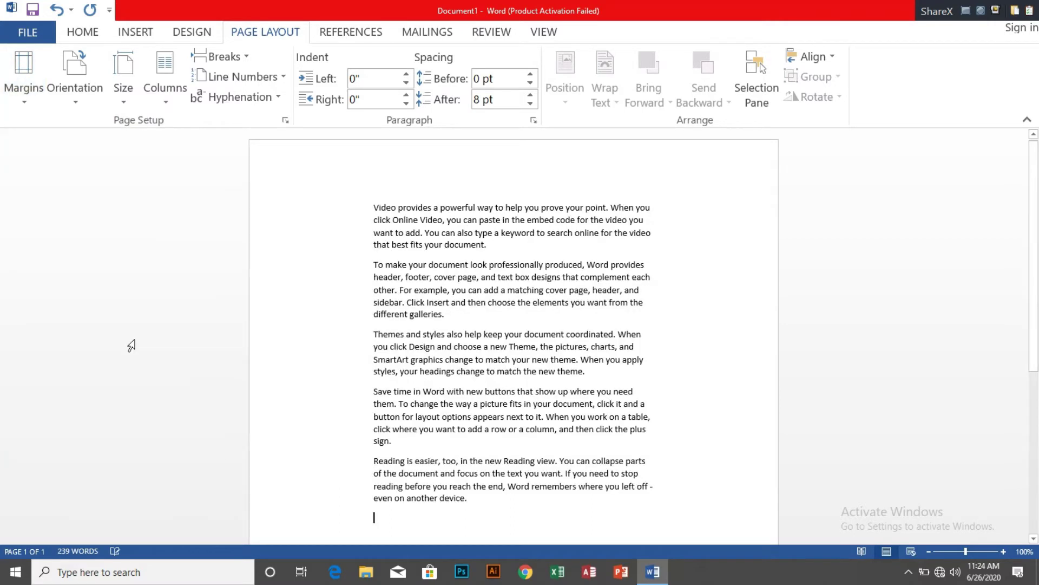
click(24, 100)
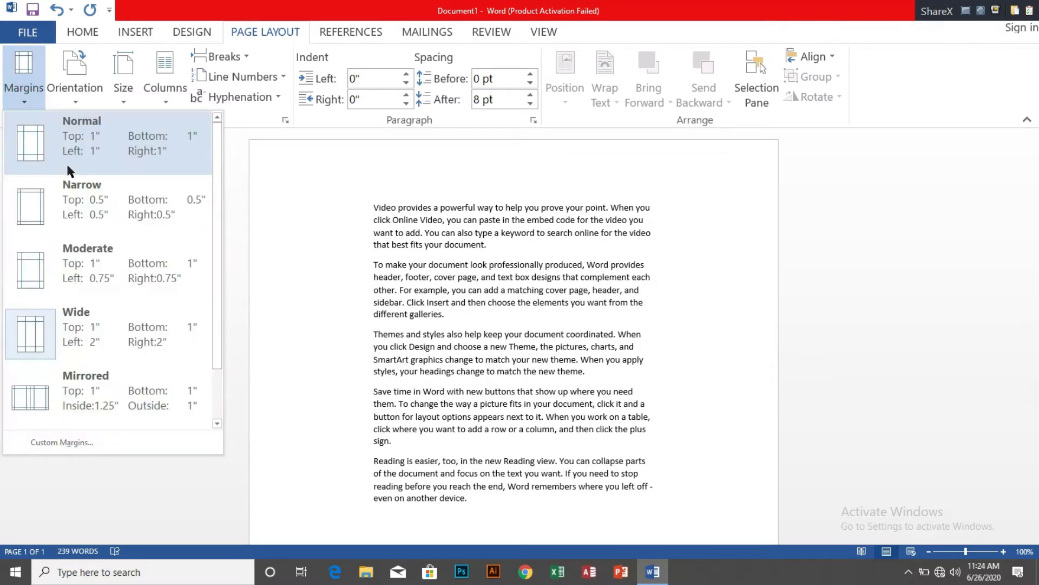
click(111, 152)
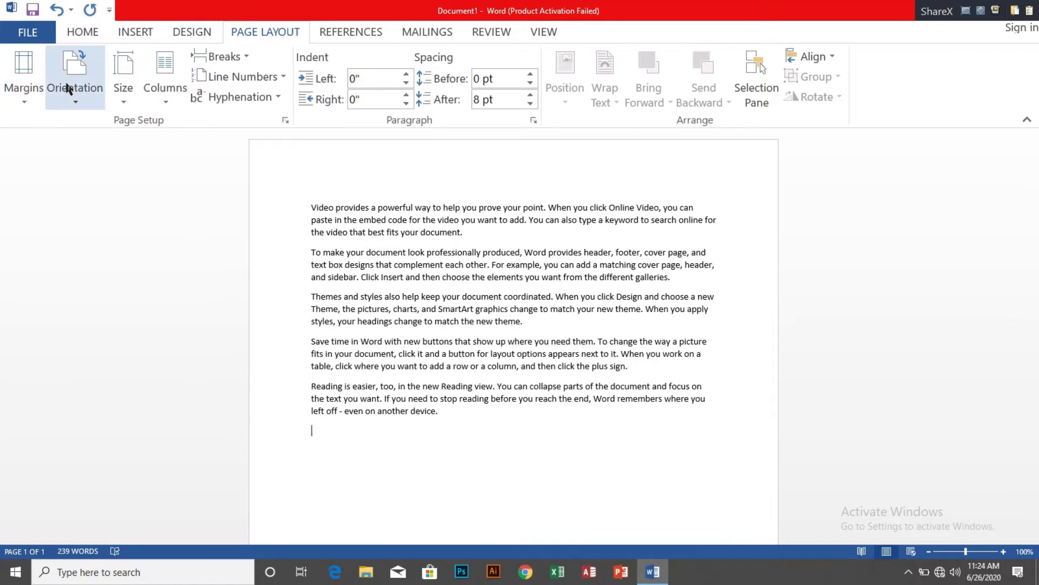
- Turn the page to landscape and back to portrait, then list the paper sizes
click(71, 102)
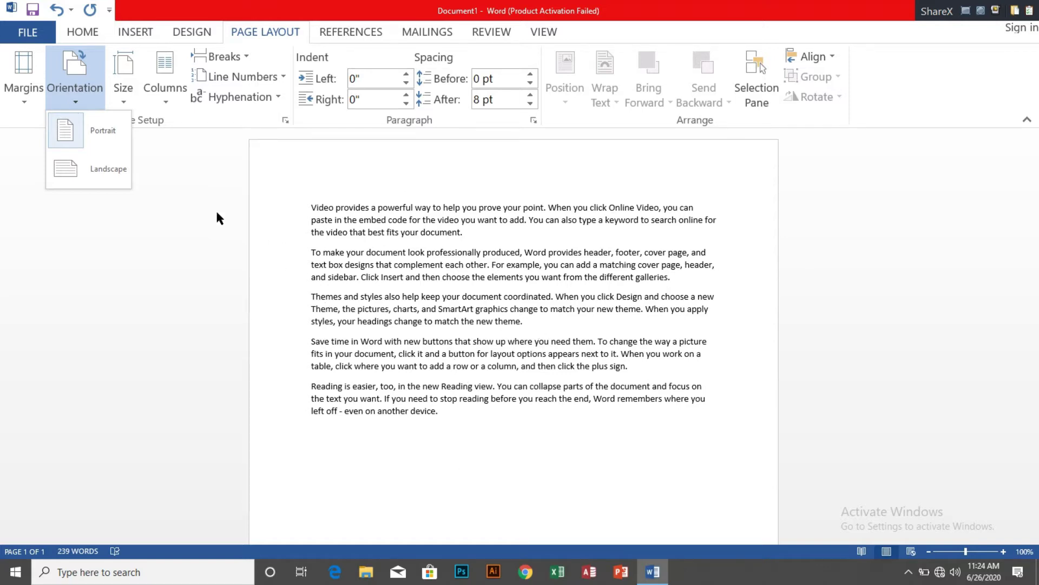
click(92, 178)
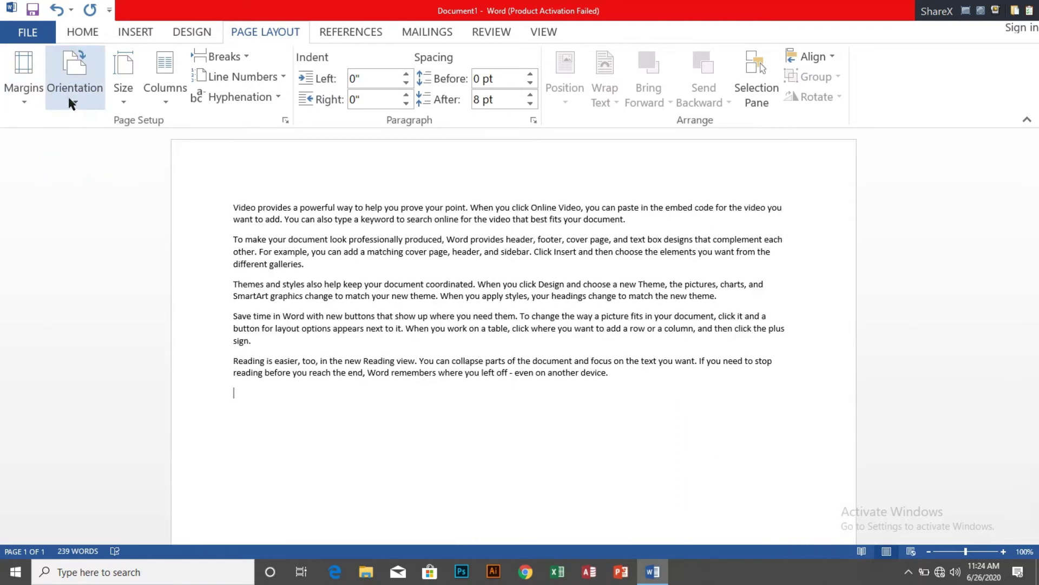
click(76, 71)
click(98, 128)
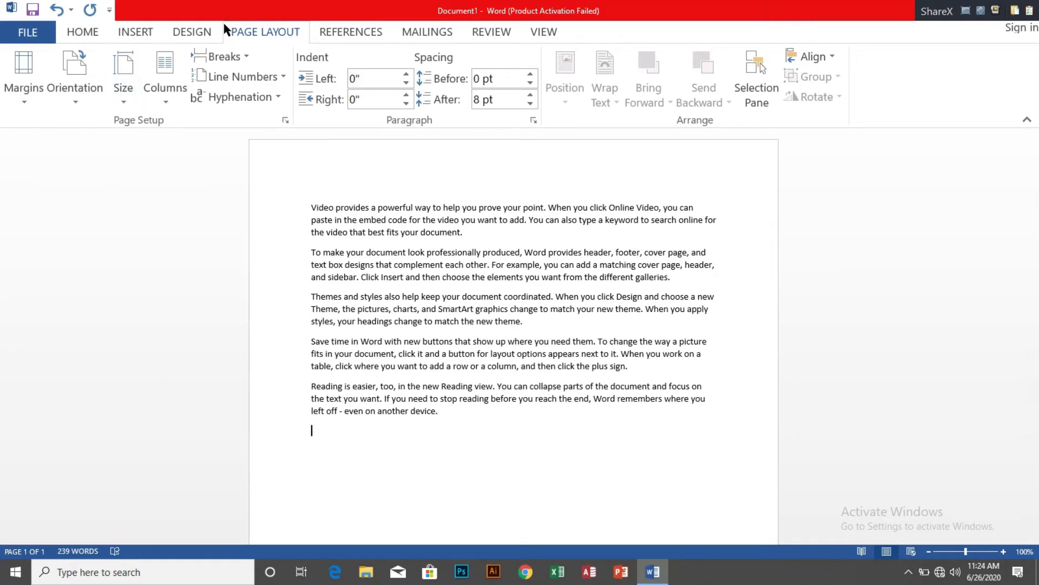
click(129, 100)
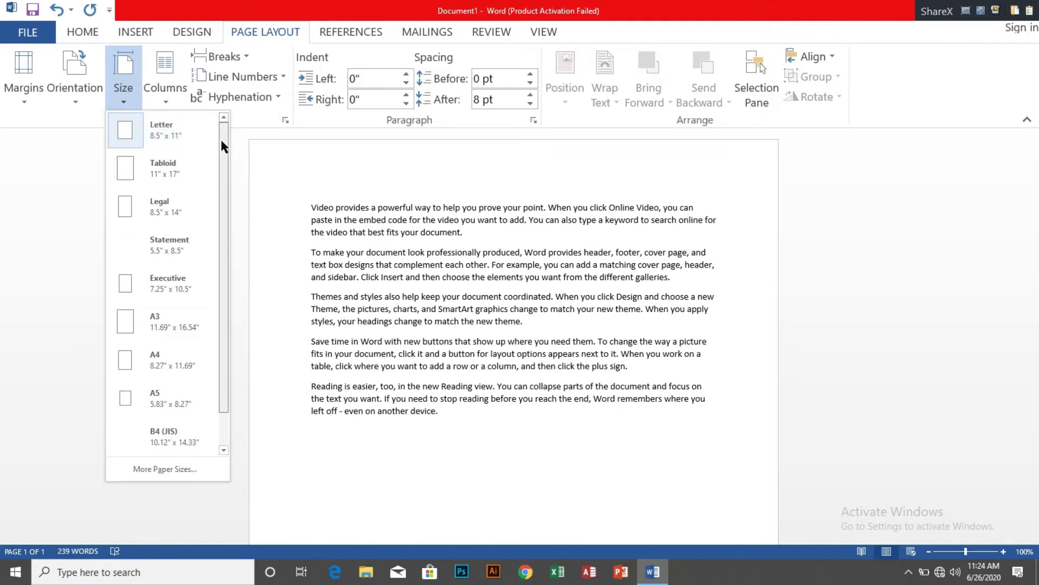
- Set the paper size to A4, 8.27" x 11.69"
drag(220, 137, 214, 208)
click(185, 324)
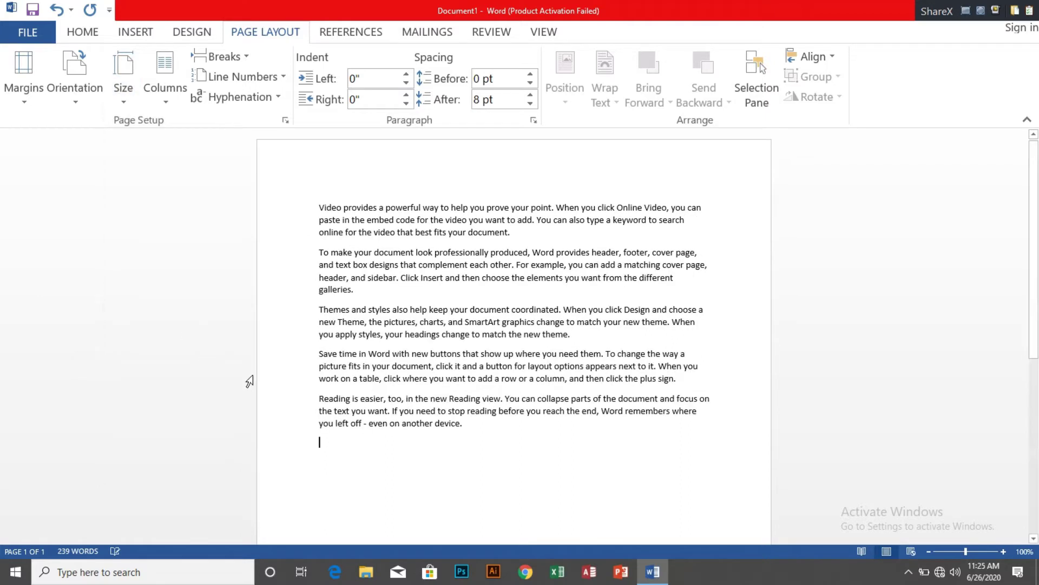
click(129, 100)
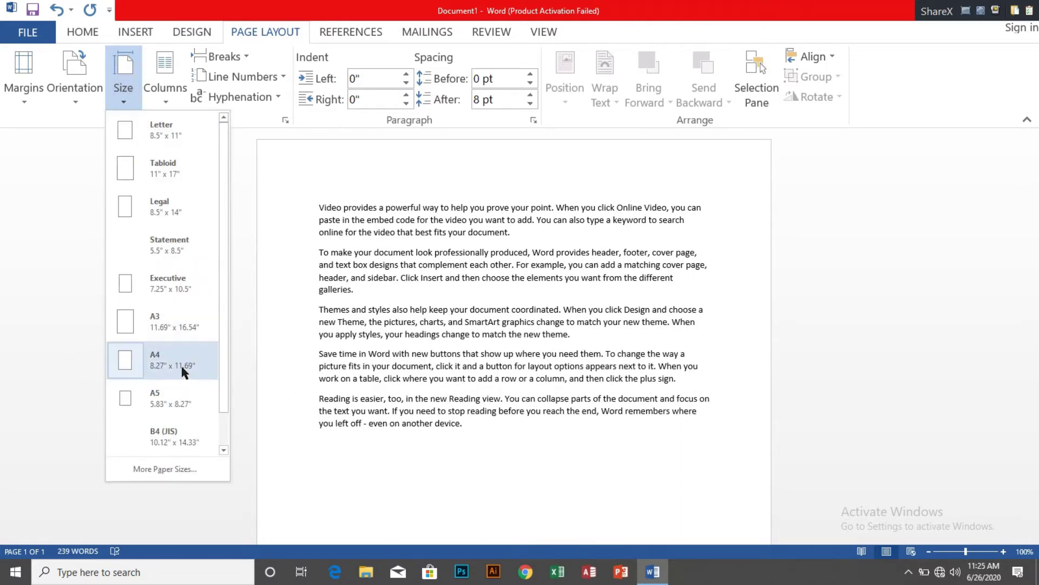
click(261, 255)
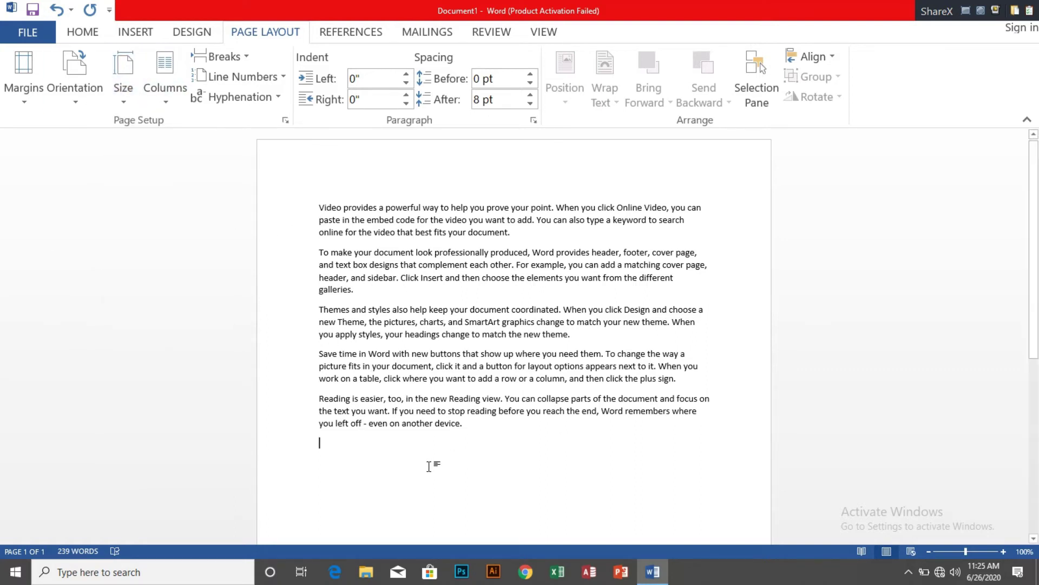
- Add ten more sample paragraphs with =rand(10), giving 717 words over two pages
text(=rand())
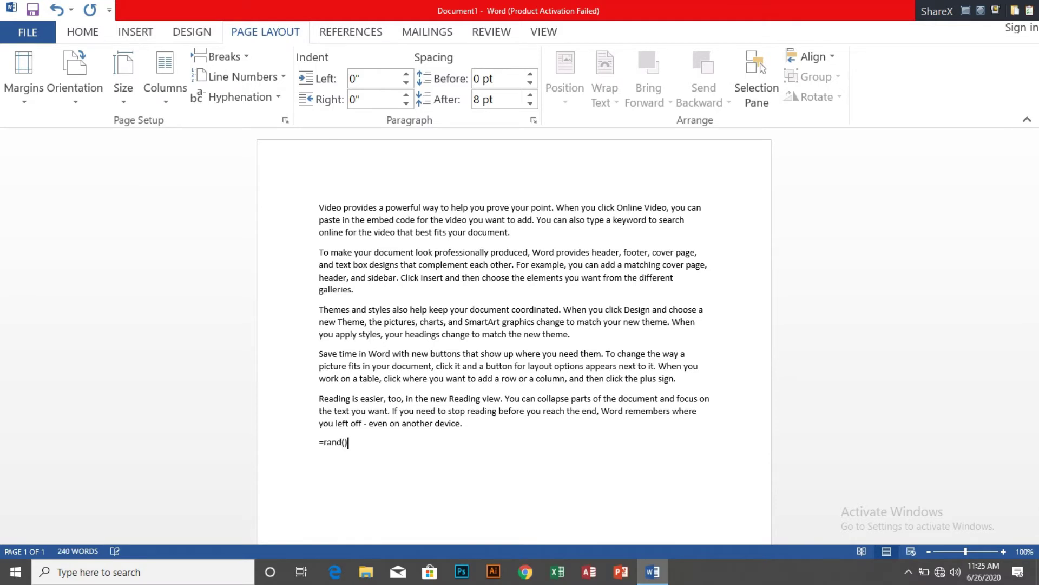
text(10)
key(BackSpace)
key(BackSpace)
key(BackSpace)
text(10)
key(Return)
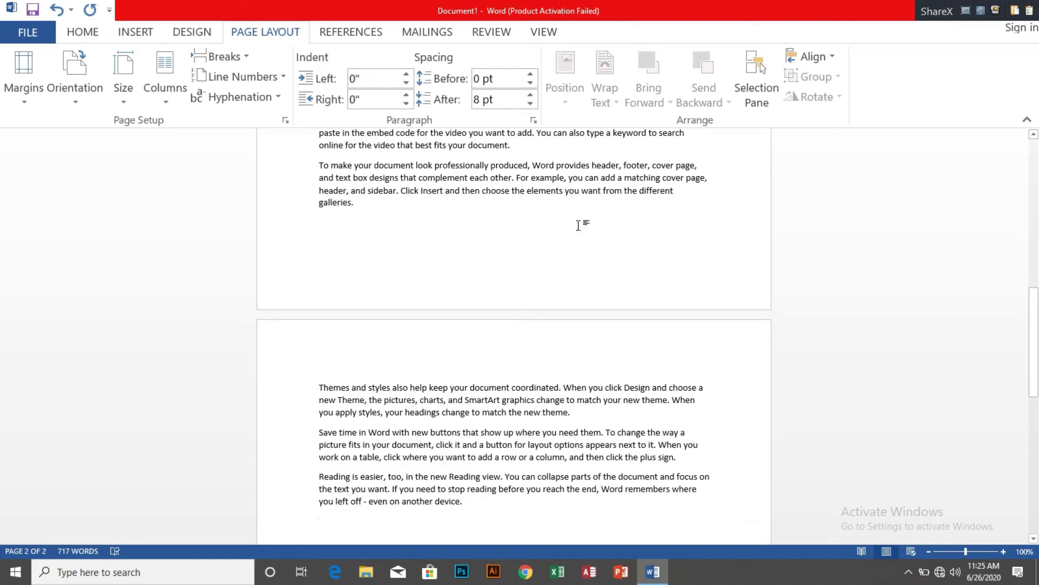
mouse_move(1035, 290)
mouse_down()
mouse_move(1025, 443)
mouse_move(1031, 162)
mouse_up()
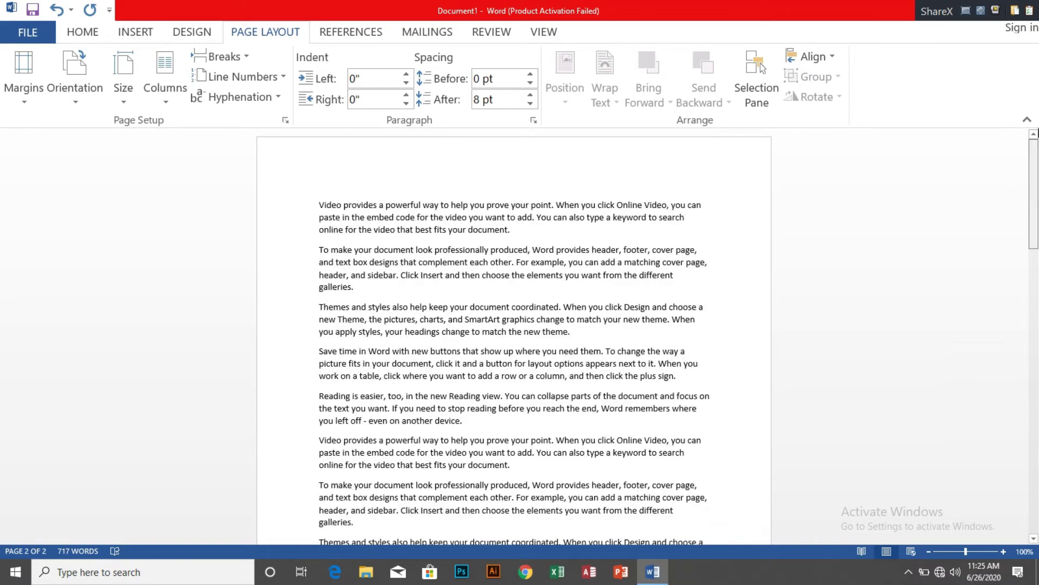
click(166, 104)
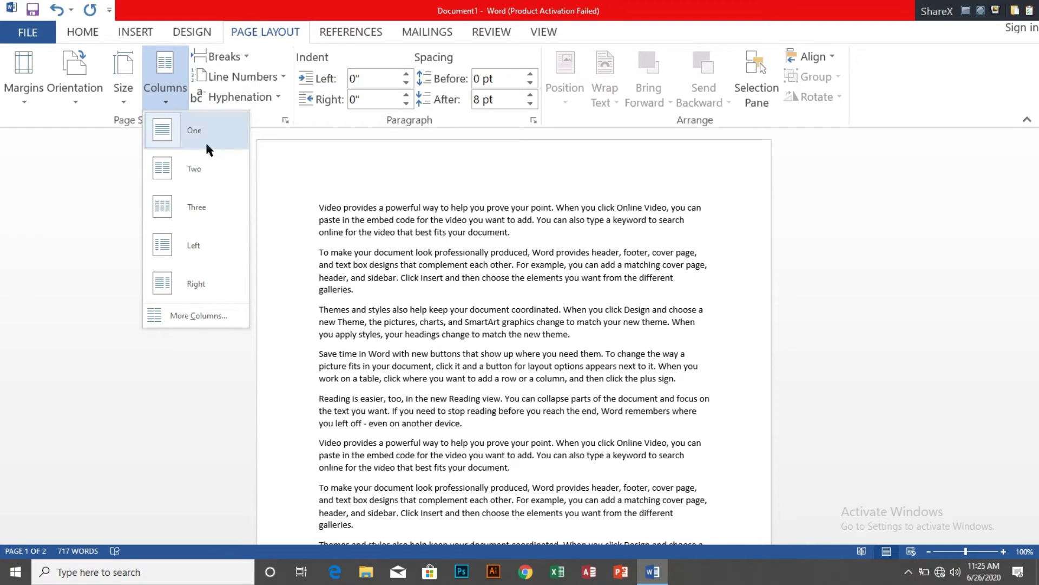
- Lay out the 717-word sample text in two columns across both pages
click(199, 170)
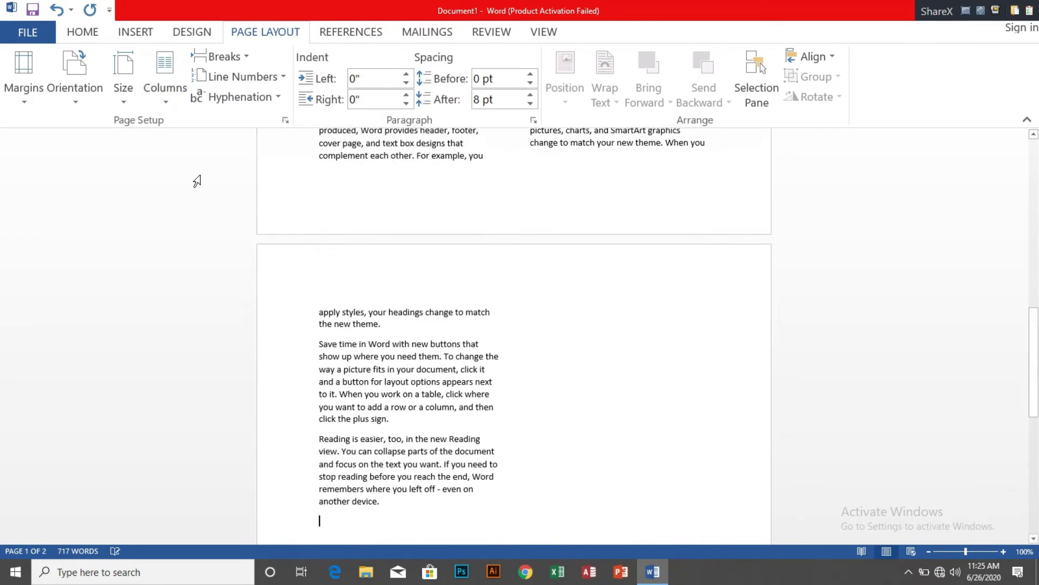
drag(1033, 322, 1031, 154)
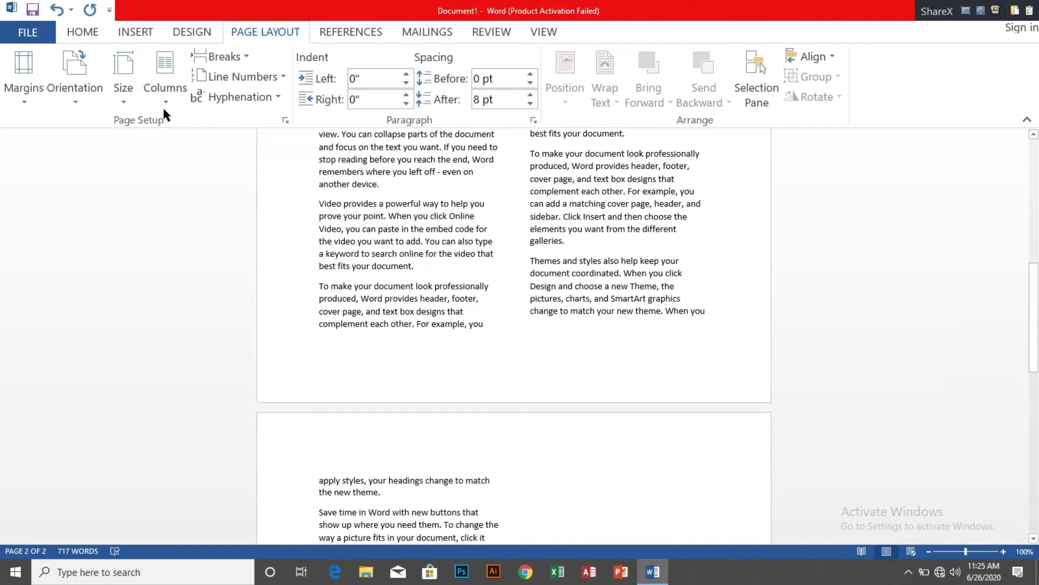
click(162, 101)
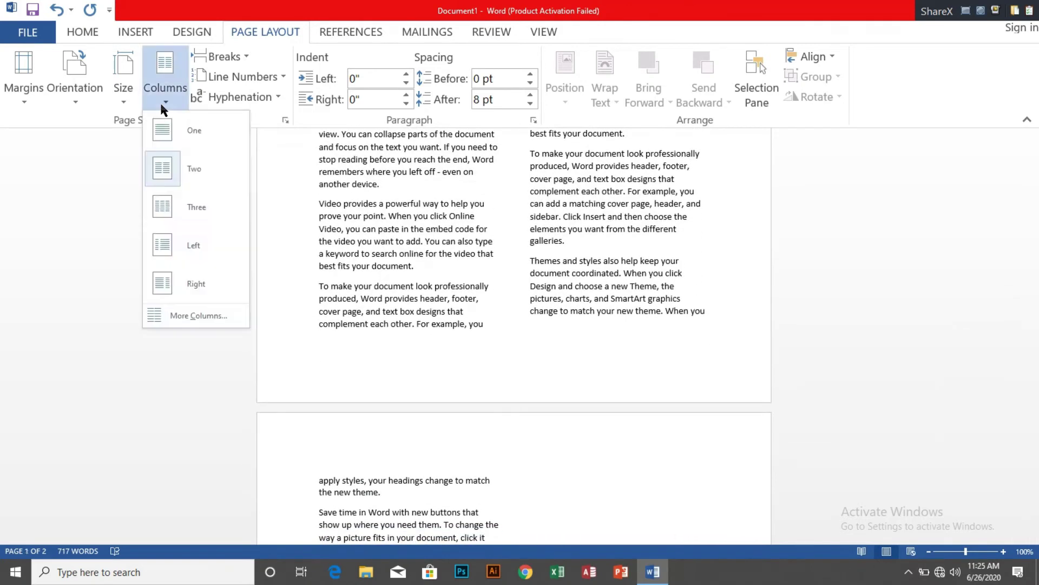
- Set the text in four equal 1.19" columns with Line between checked
click(192, 317)
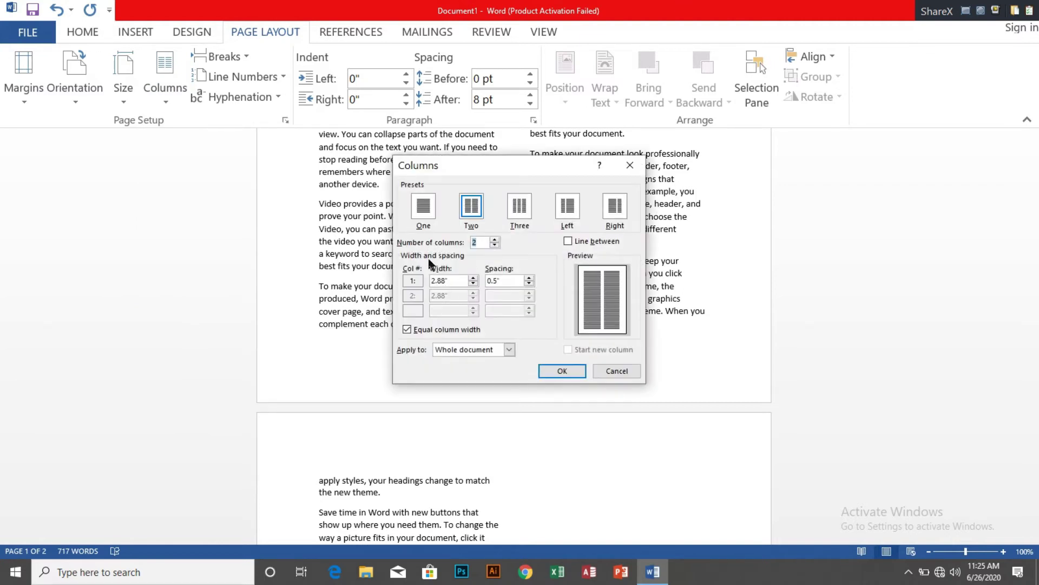
click(495, 240)
click(495, 240)
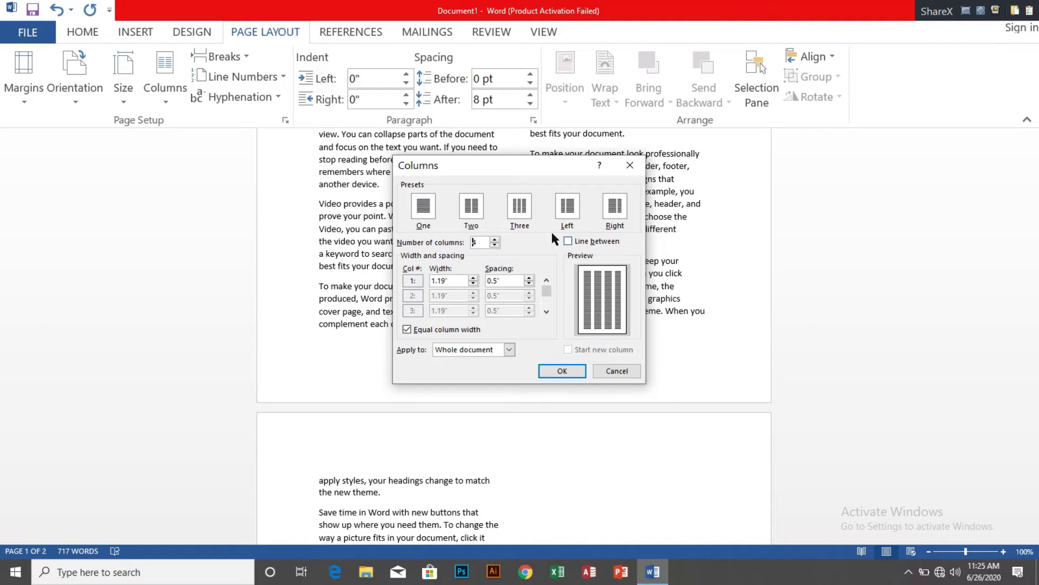
click(568, 241)
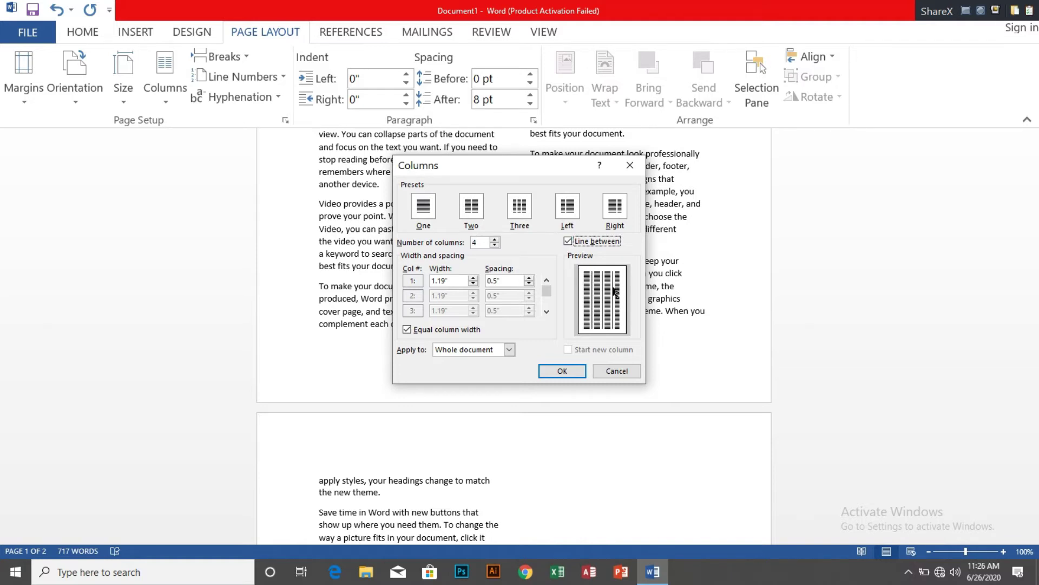
click(577, 371)
drag(1036, 320, 1015, 193)
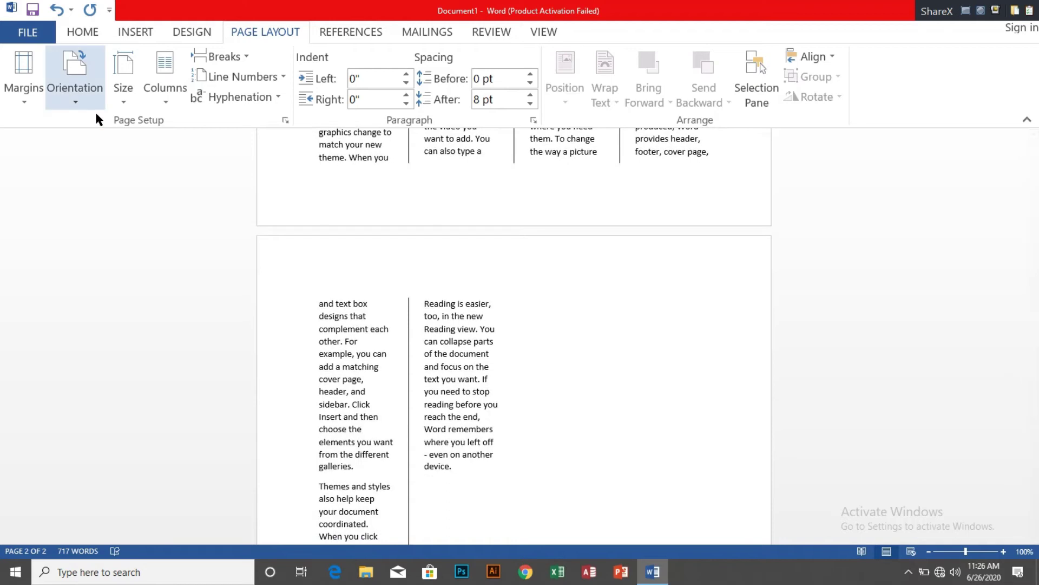
- Reset the whole document to the One column preset in More Columns
click(165, 81)
click(184, 314)
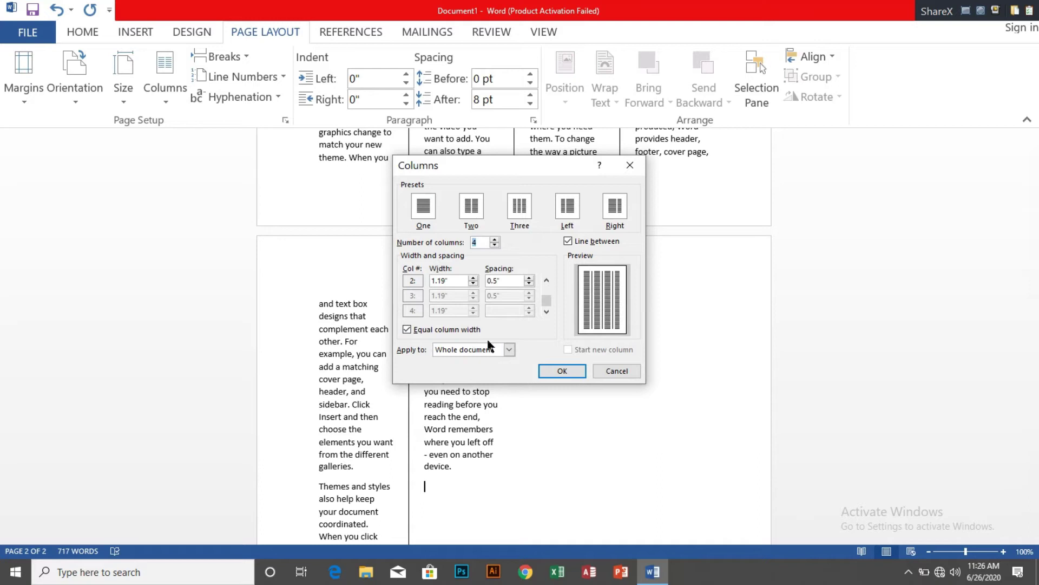
click(510, 350)
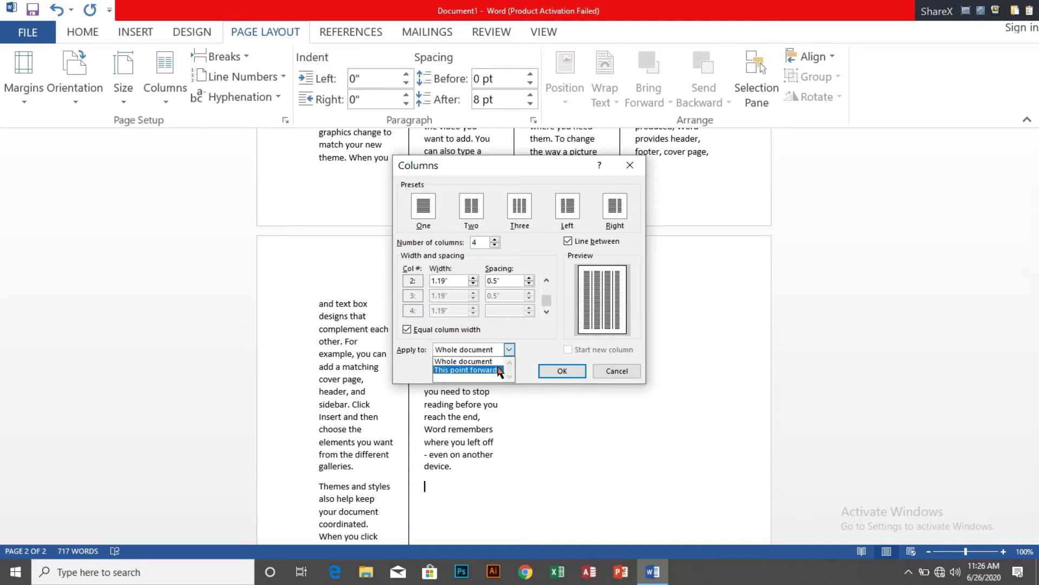
click(477, 214)
click(427, 209)
click(562, 372)
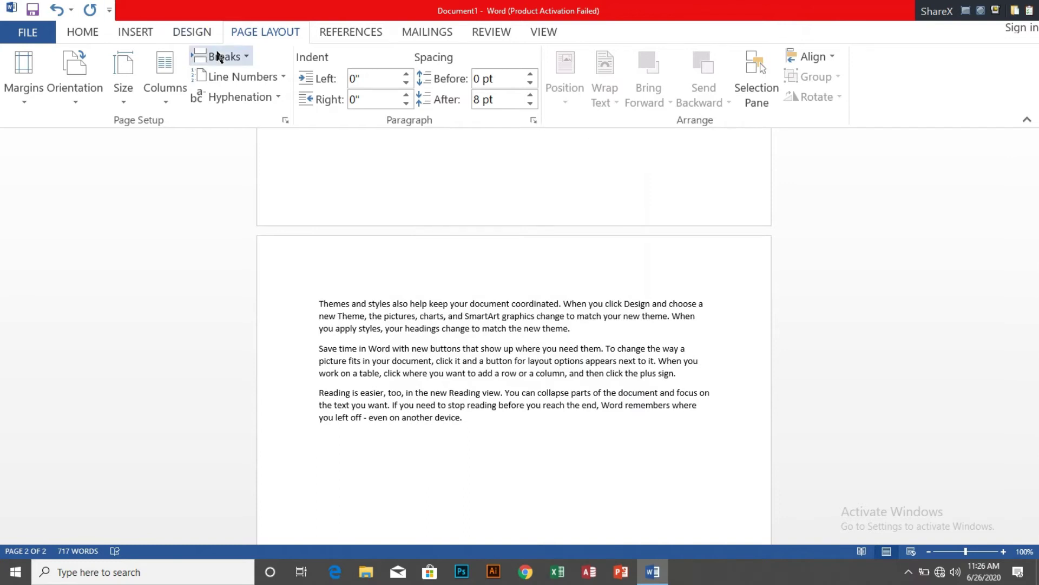
click(247, 56)
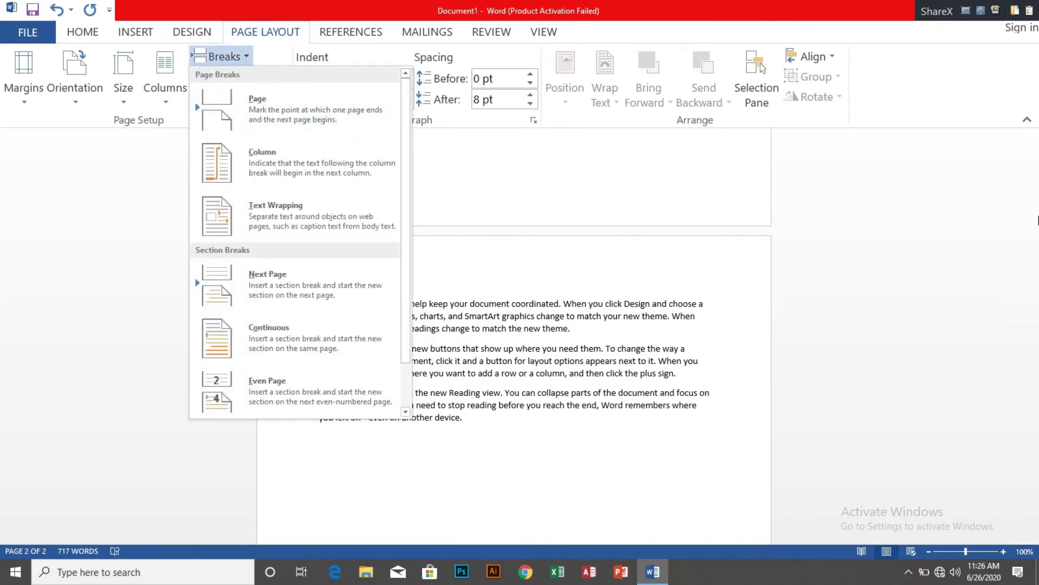
click(579, 410)
drag(1034, 368, 1033, 146)
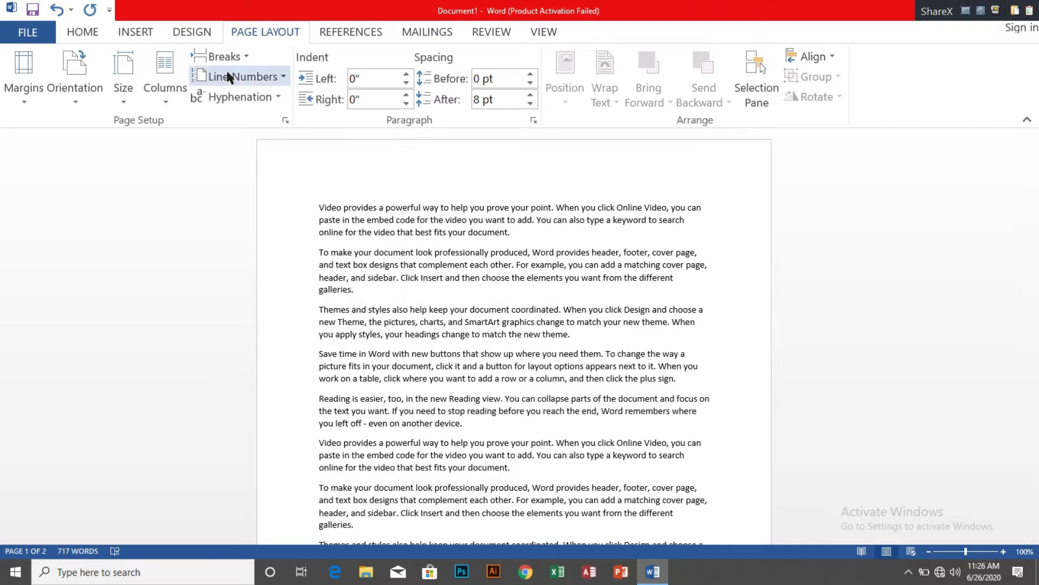
click(238, 57)
click(242, 105)
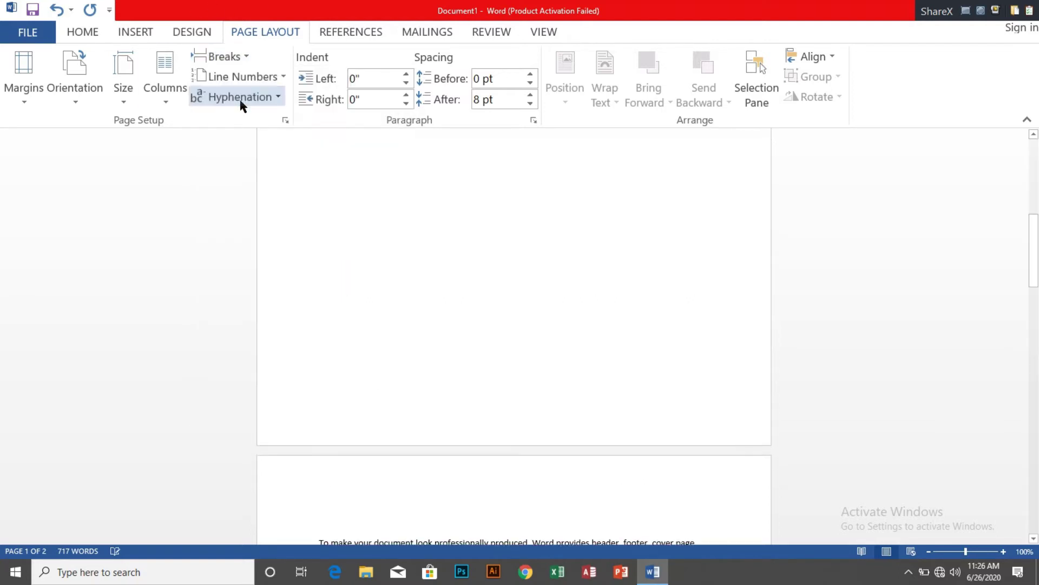
drag(1034, 249, 1034, 143)
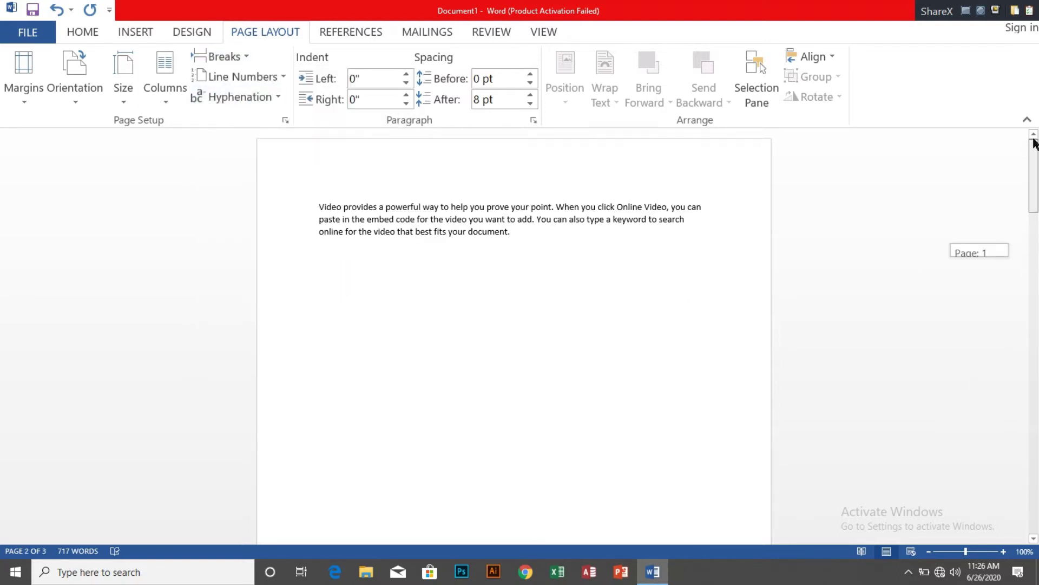
key(ctrl+z)
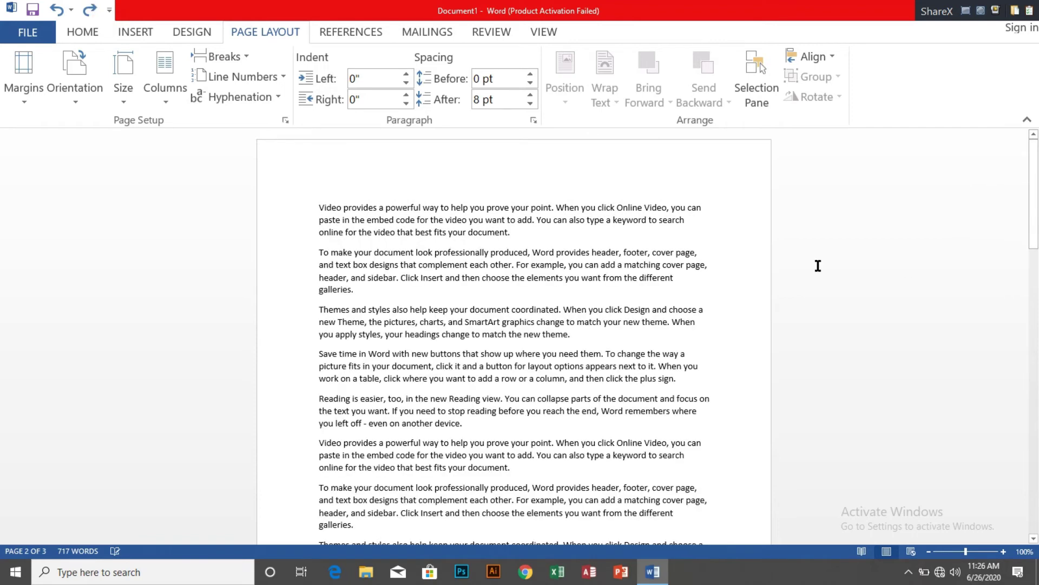
click(243, 56)
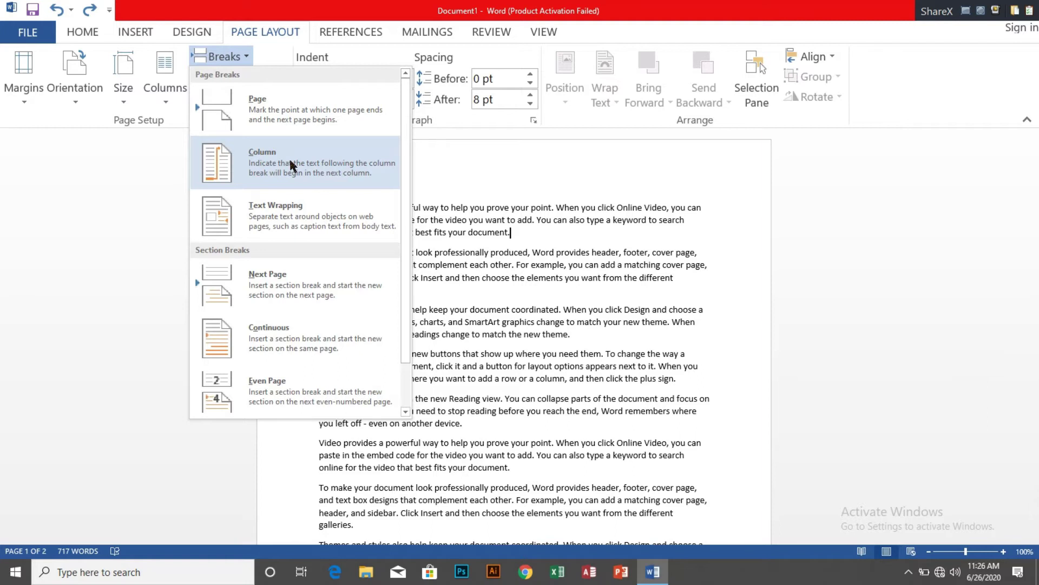
click(174, 93)
click(173, 94)
click(182, 167)
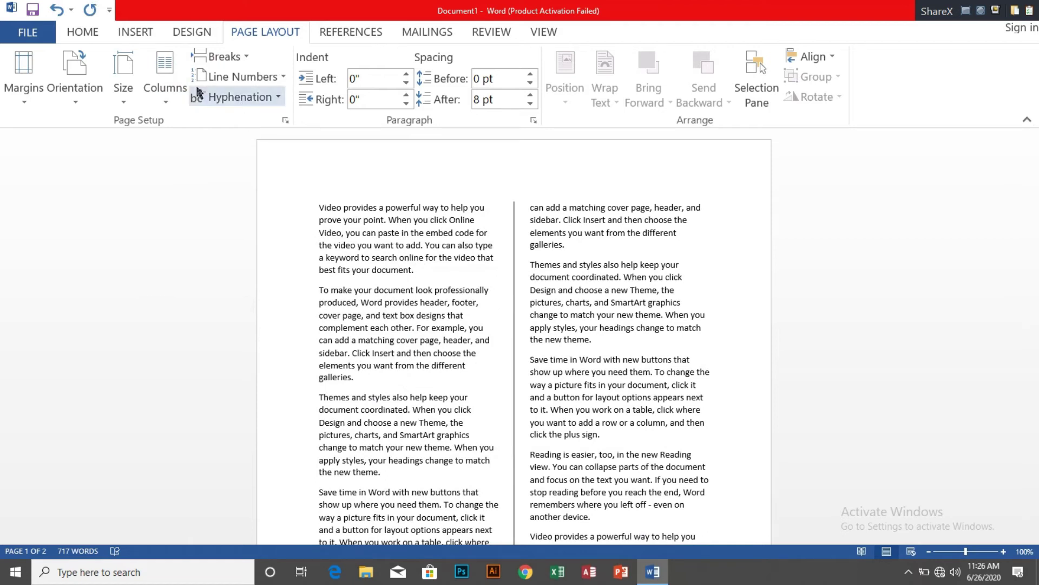
click(220, 56)
click(242, 155)
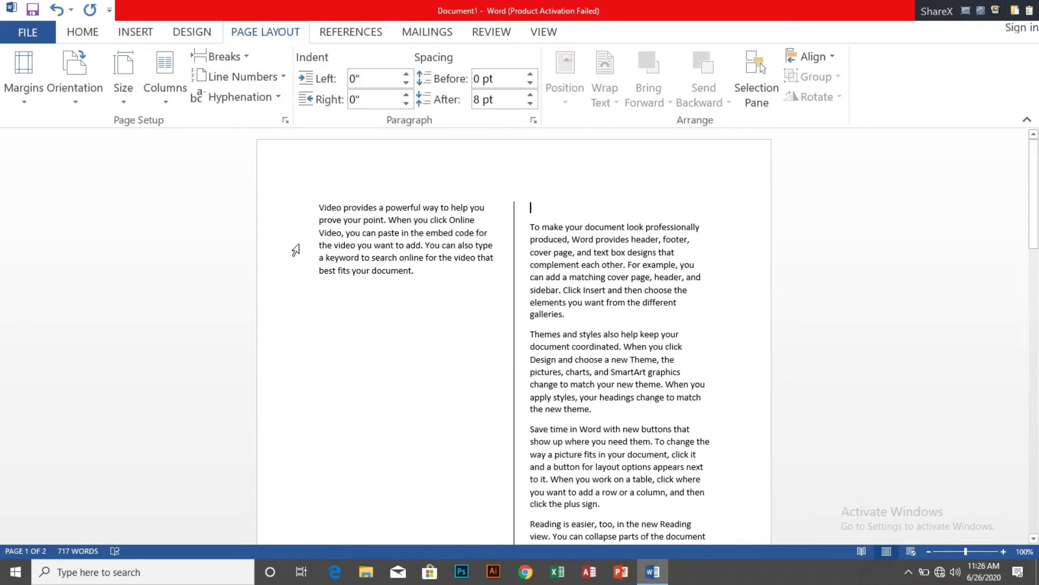
key(ctrl+z)
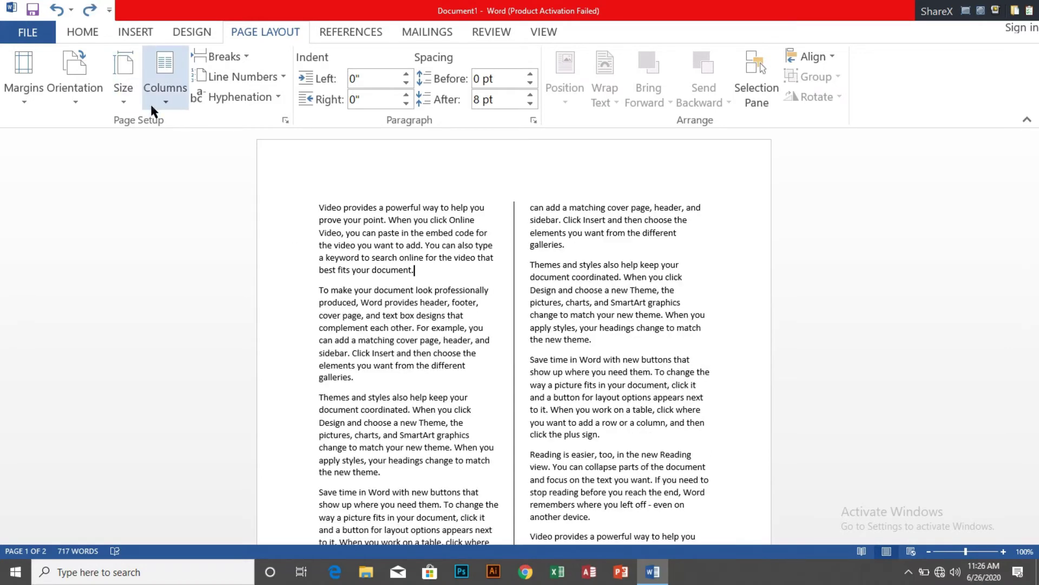
click(240, 57)
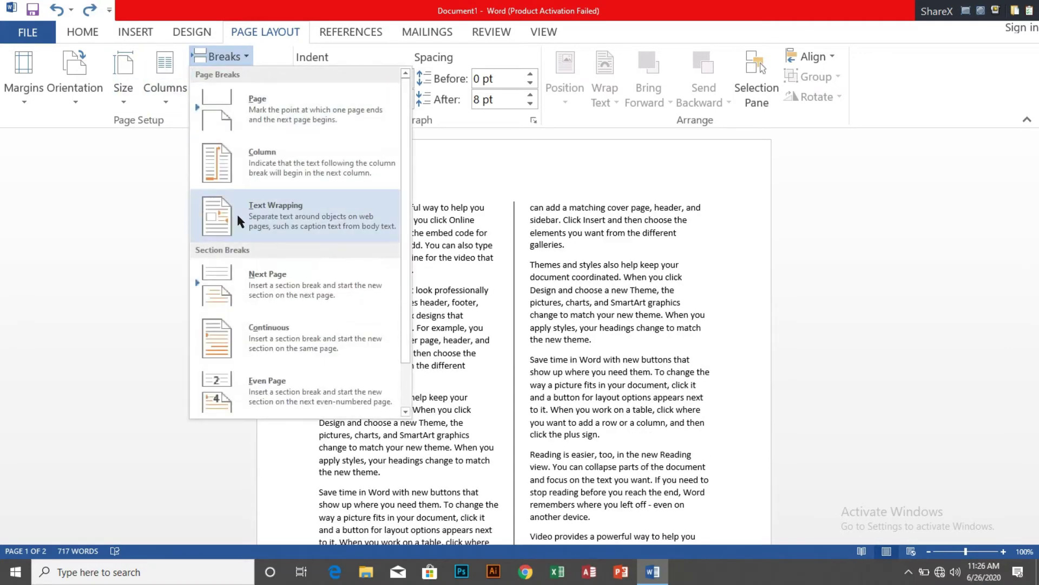
click(174, 97)
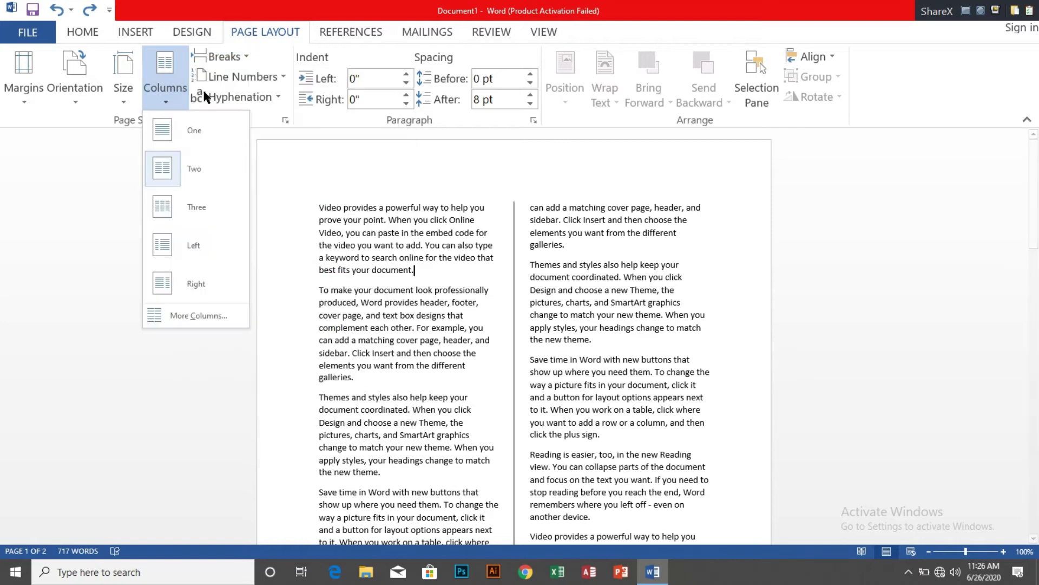
click(178, 132)
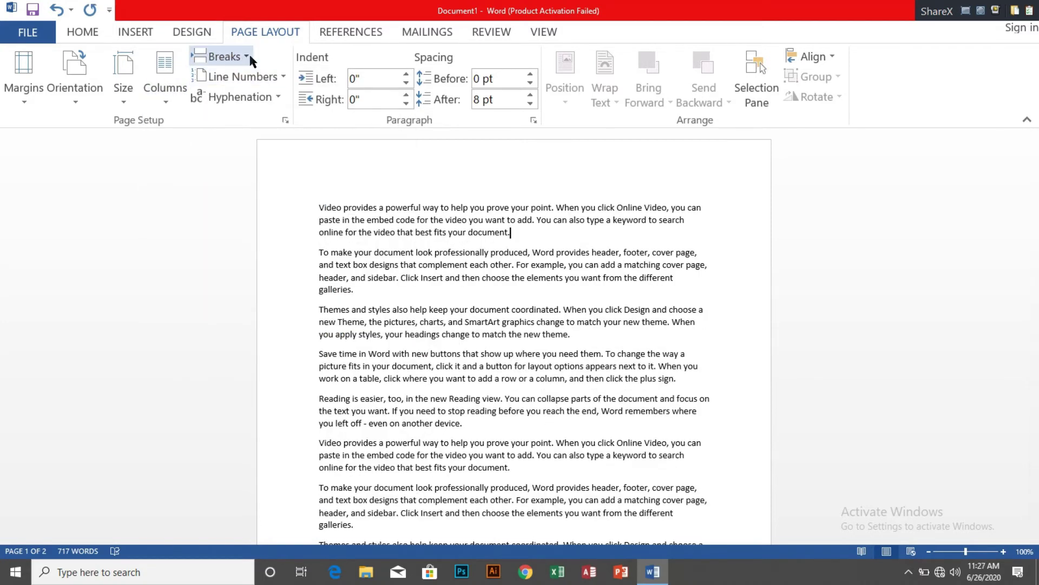
click(243, 56)
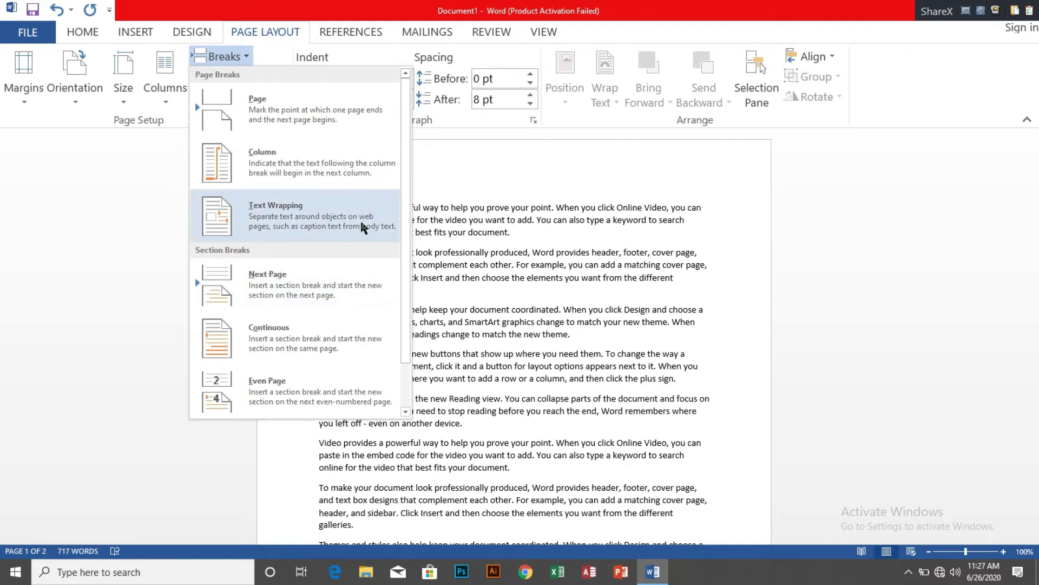
click(379, 224)
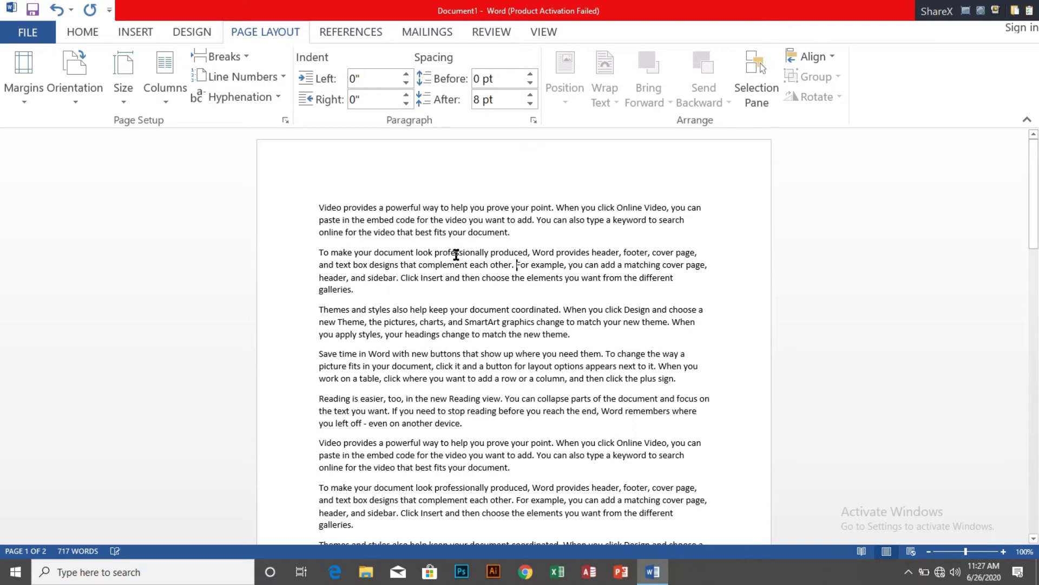
- Insert the ozyrDu picture from the Desktop after the second paragraph
click(123, 34)
click(160, 107)
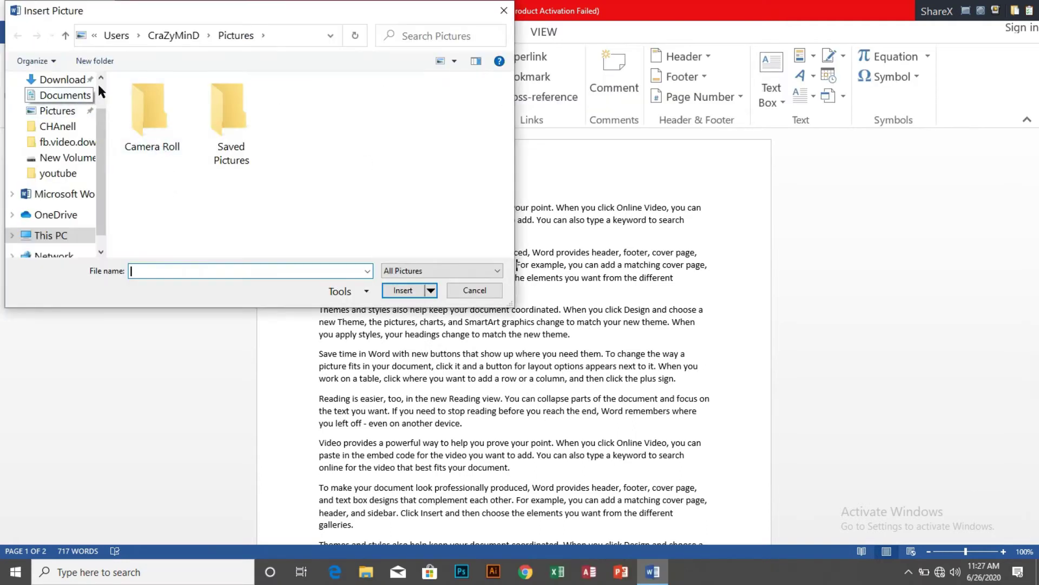
scroll(98, 87, up, 1)
click(60, 106)
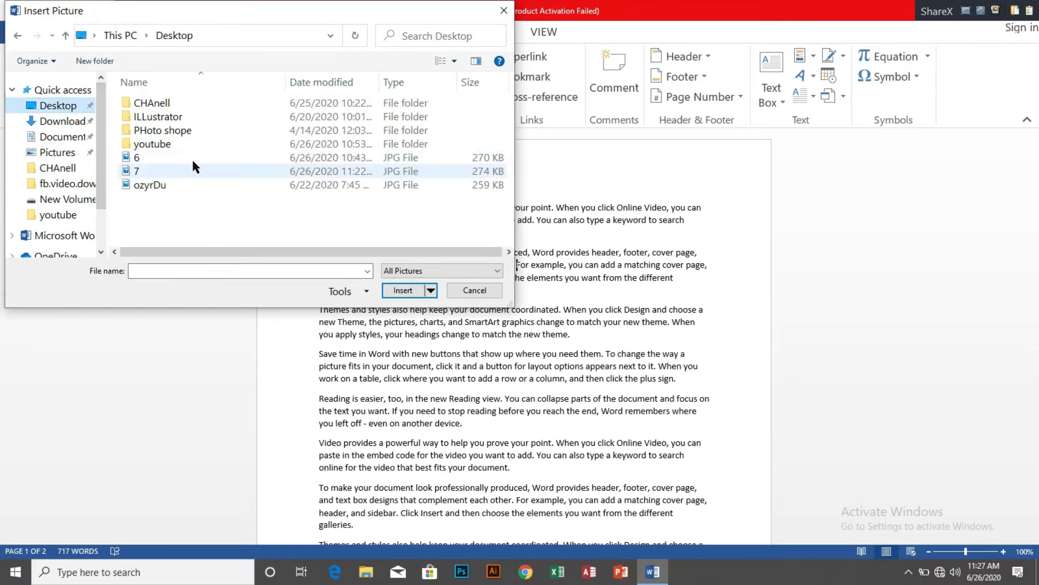
click(157, 184)
click(405, 291)
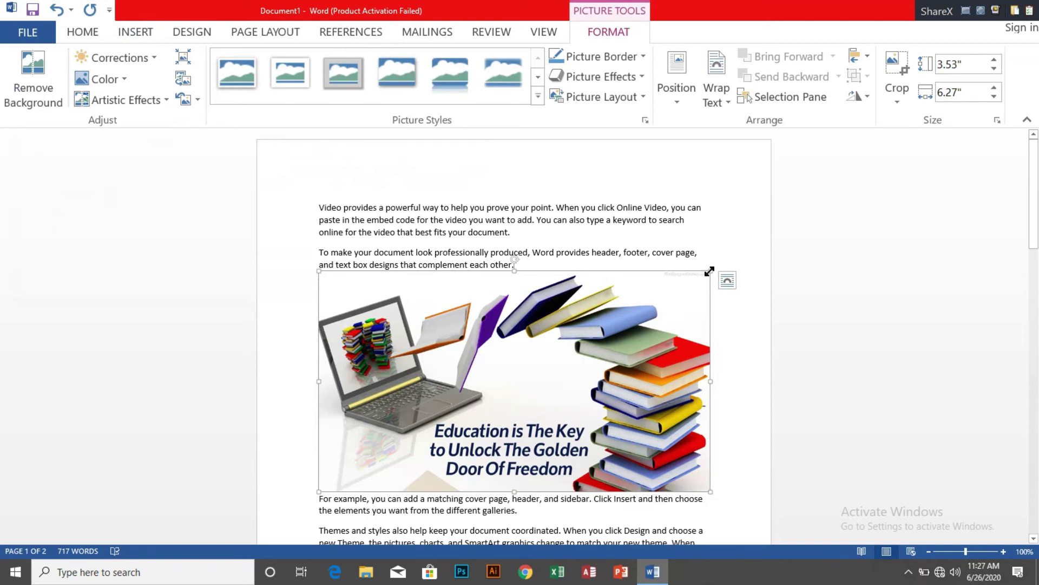
- Shrink the ozyrDu picture to about half its original size
drag(704, 273, 602, 333)
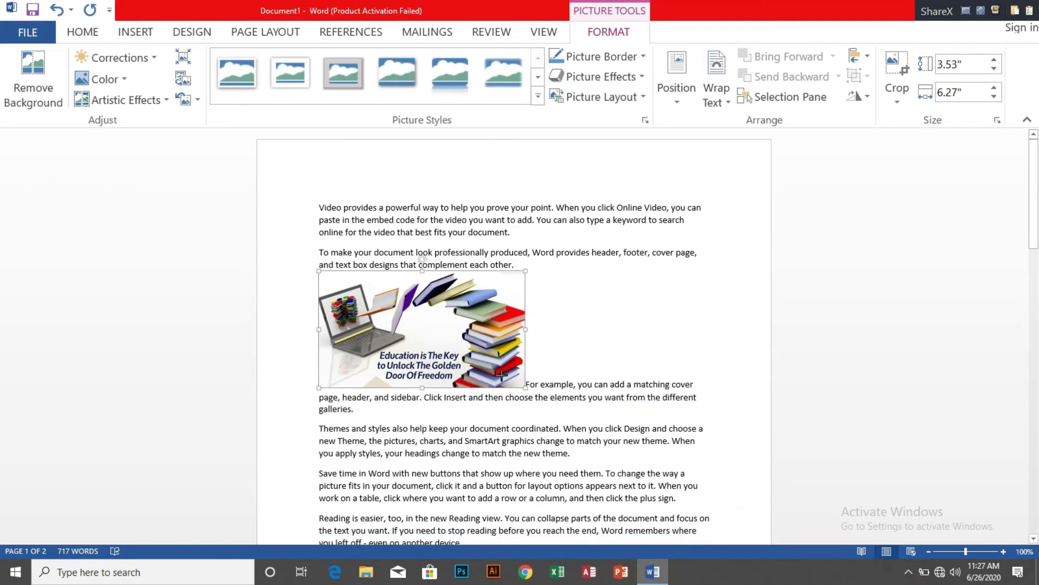
click(602, 332)
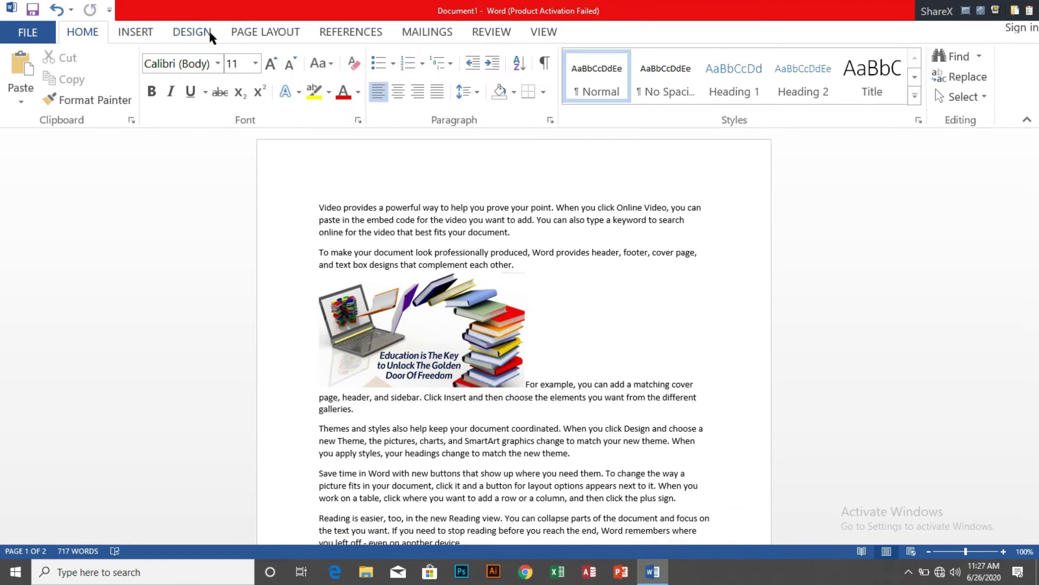
click(242, 36)
- Undo the books picture insertion so its text rejoins the second paragraph after 'new theme.'
click(247, 58)
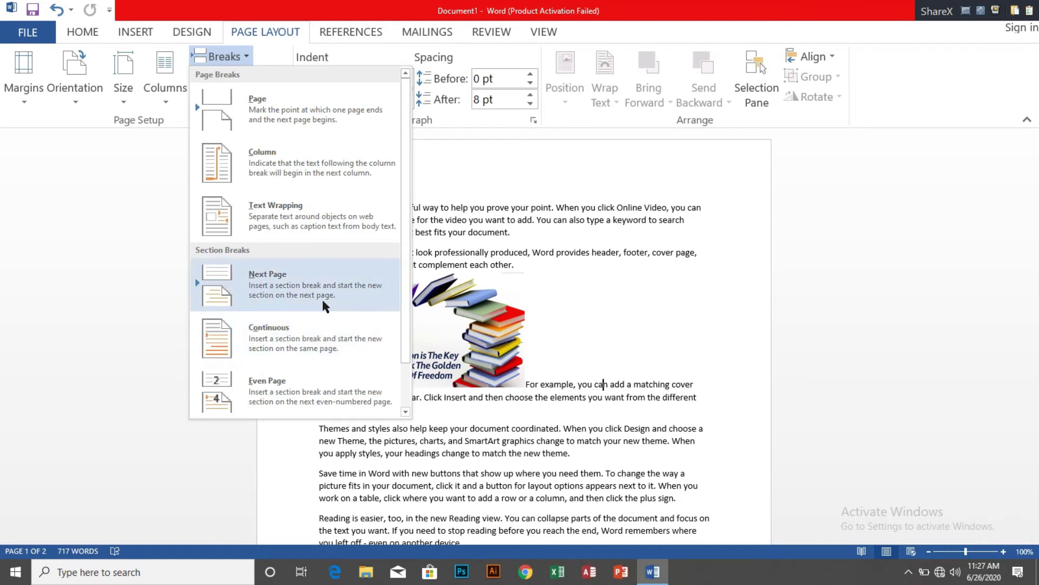
click(618, 360)
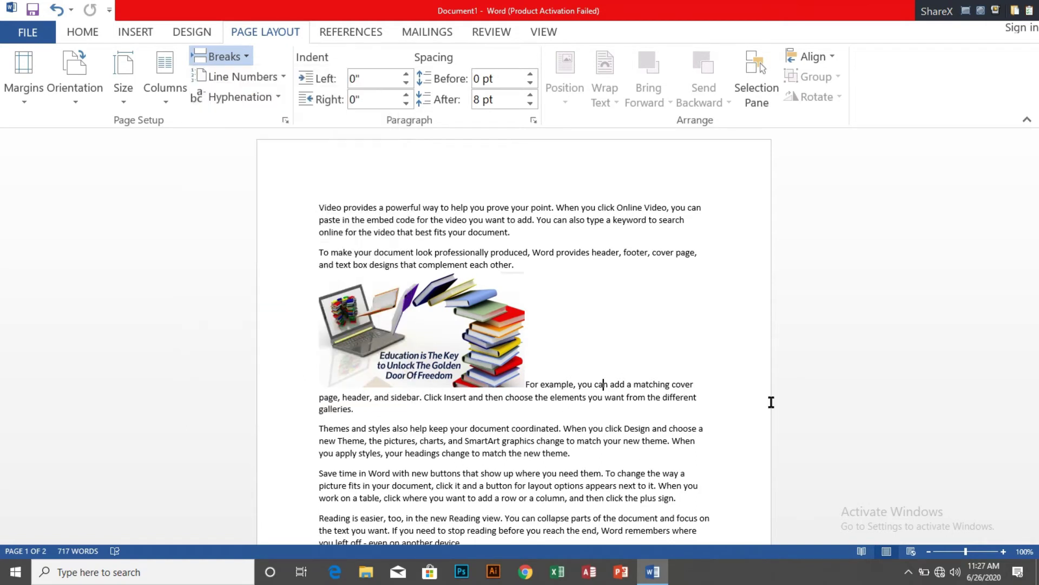
key(ctrl+z)
key(ctrl+z)
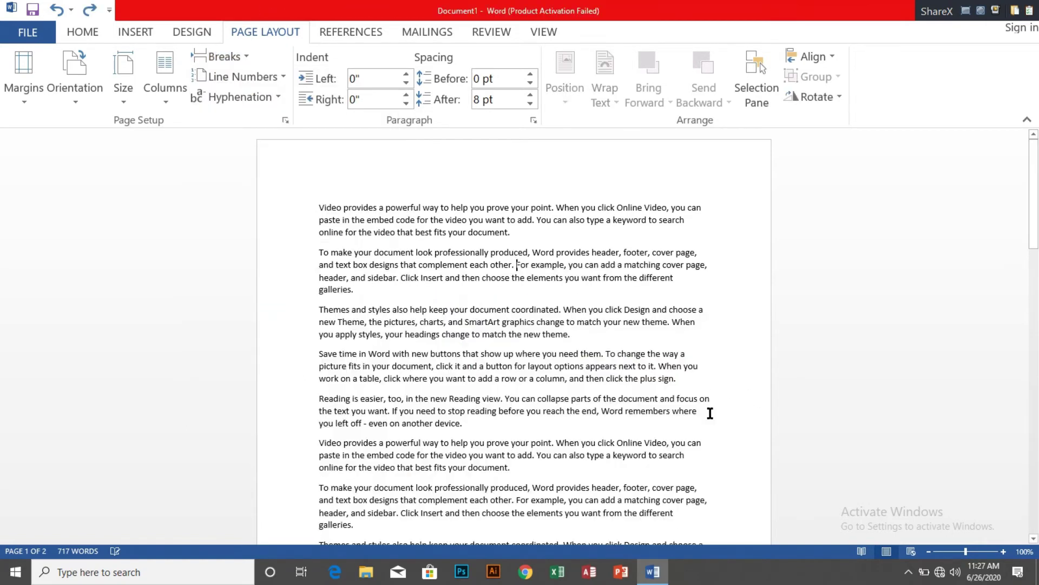
click(578, 339)
- Insert a Next Page section break, then a Continuous section break, after 'new theme.'
click(225, 57)
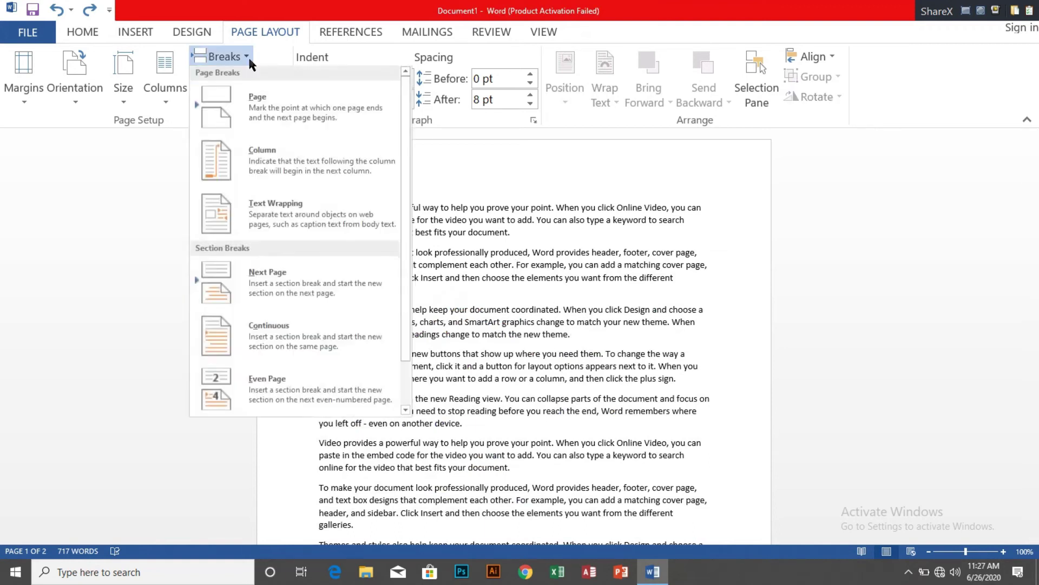
click(295, 281)
drag(1036, 333, 1034, 187)
click(243, 52)
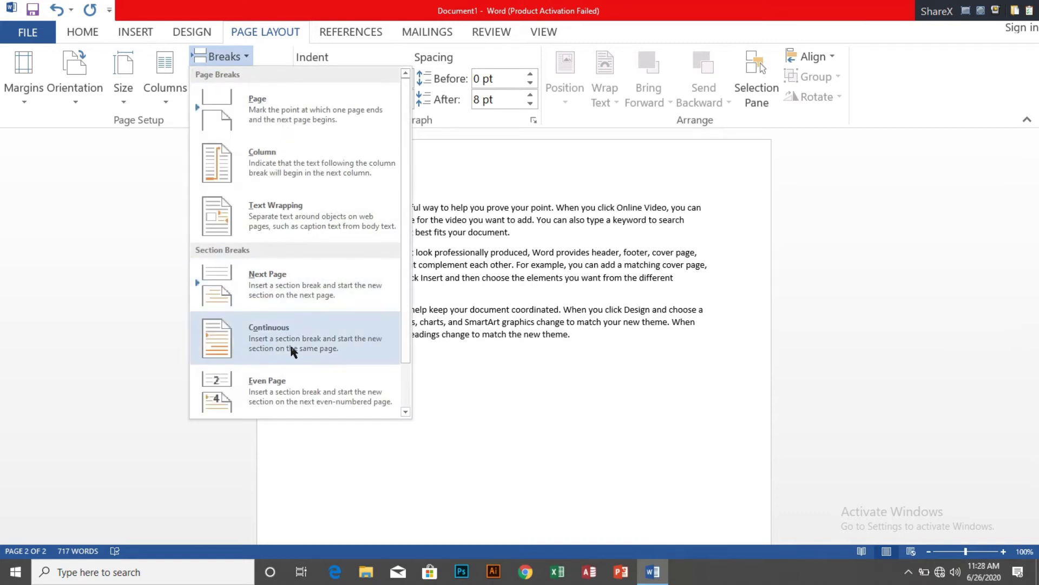
click(300, 346)
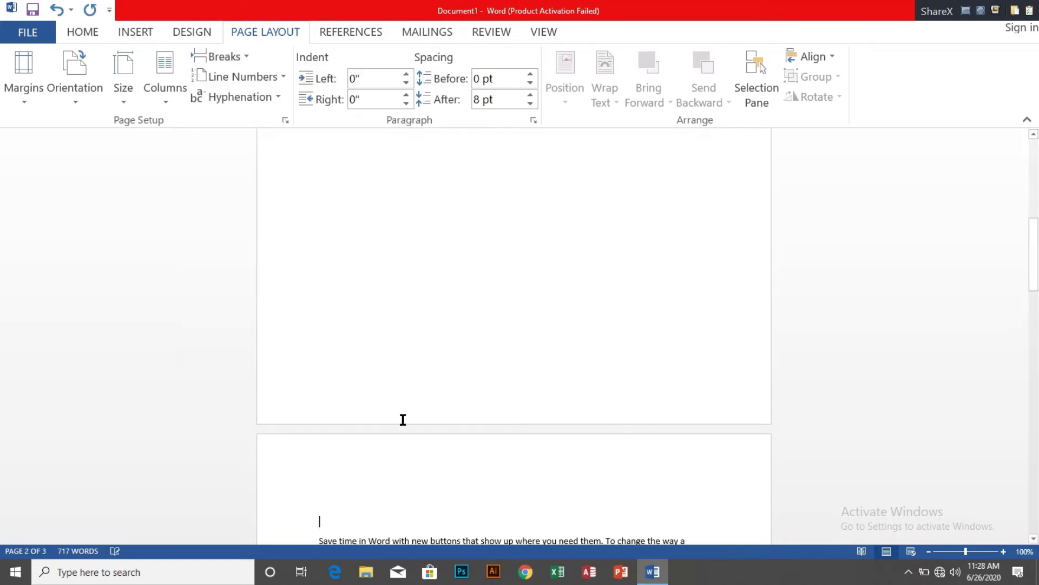
drag(1034, 254, 1034, 303)
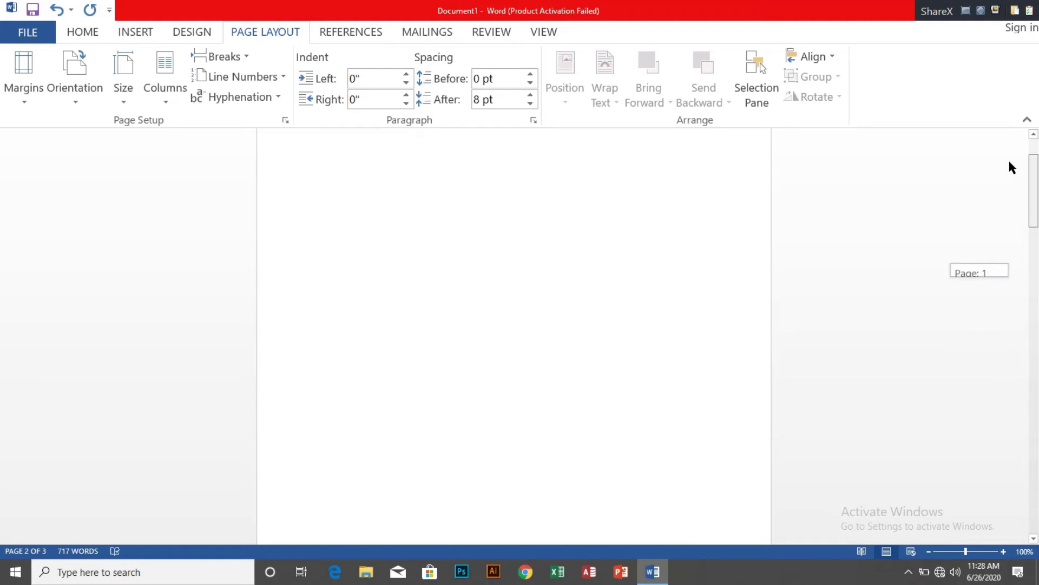
- Try an Even Page section break, then undo it and the leftover empty line
click(245, 57)
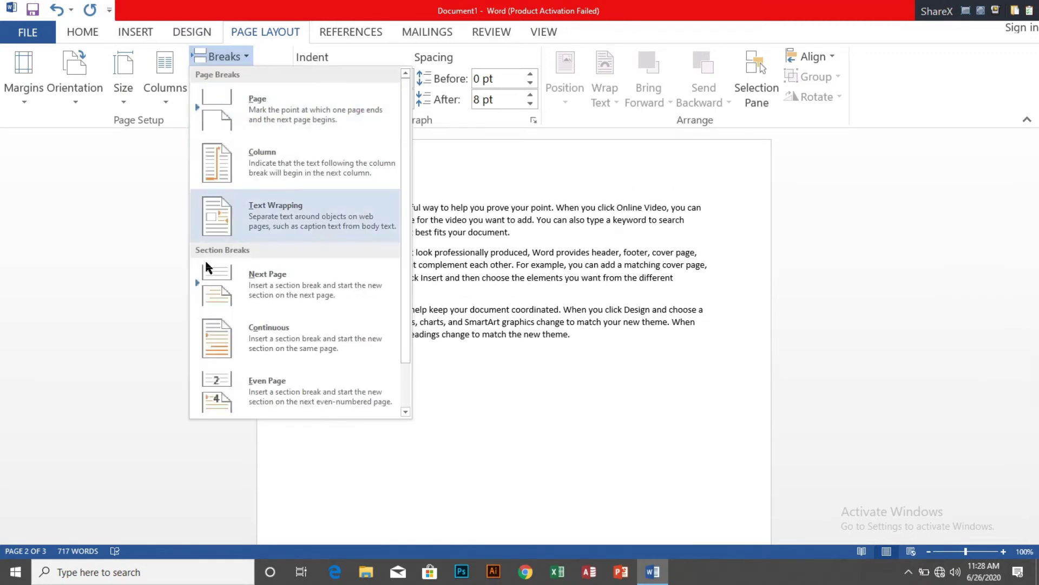
click(255, 398)
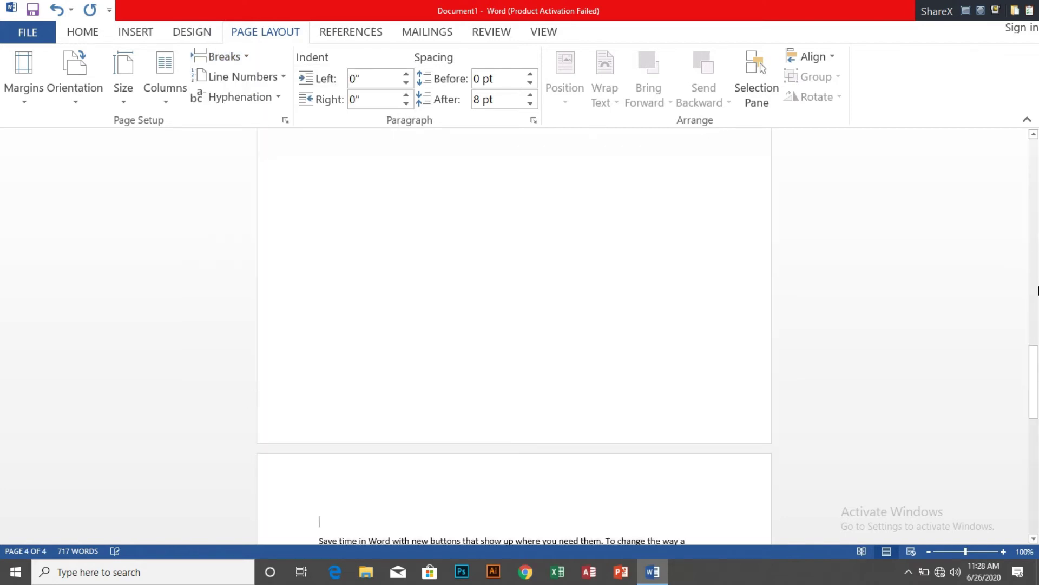
drag(1035, 388, 1019, 302)
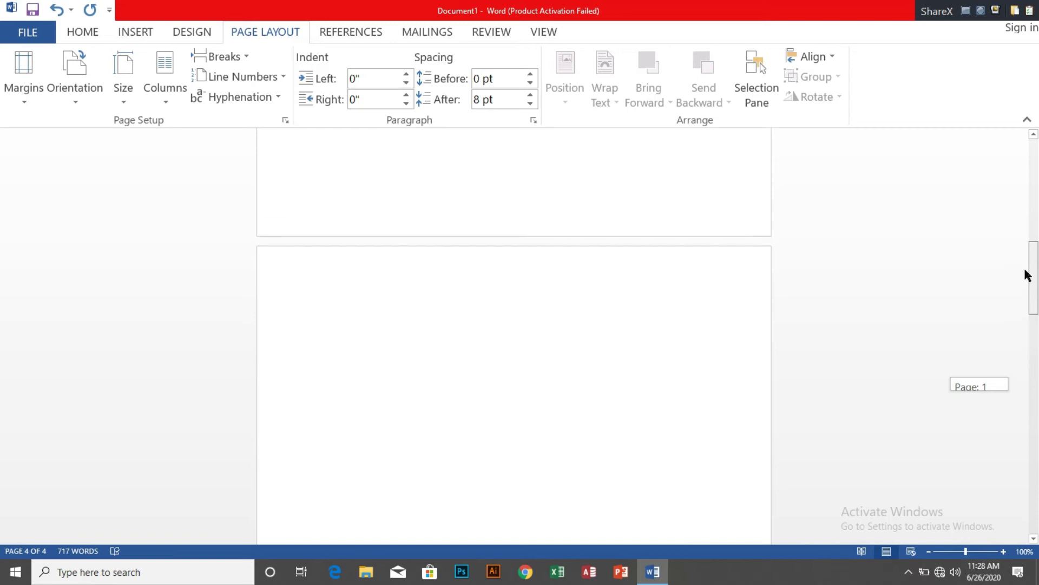
key(ctrl+z)
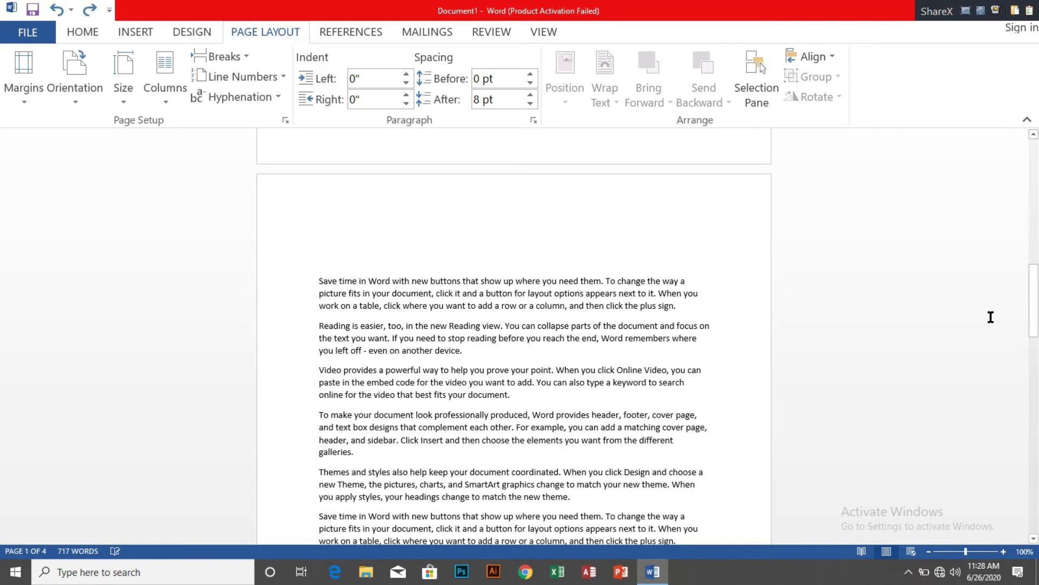
key(ctrl+z)
key(ctrl+z)
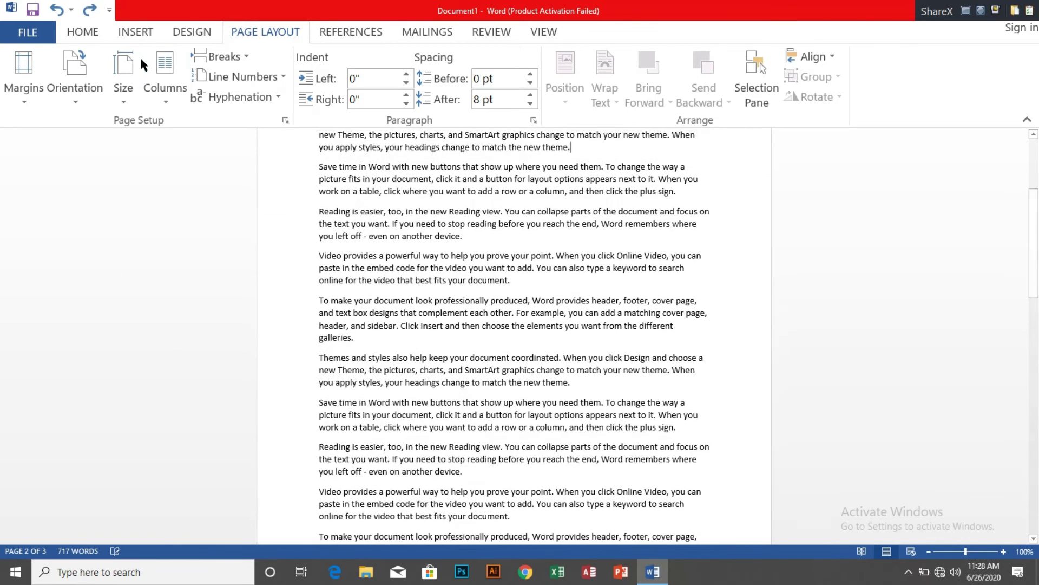
- Turn on line numbering, going from Continuous to Restart Each Page to Restart Each Section
click(284, 81)
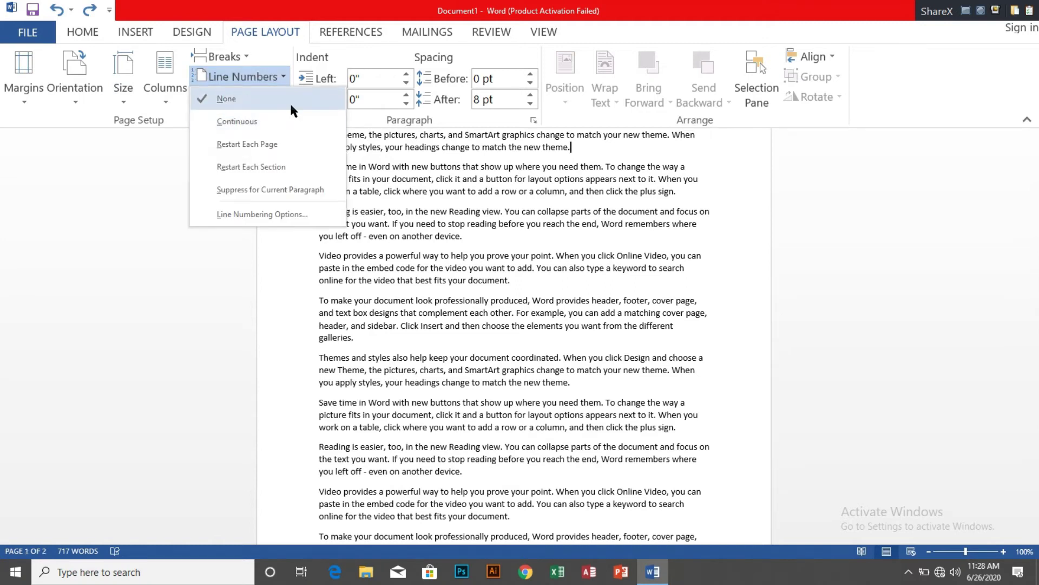
click(274, 121)
mouse_move(1032, 264)
mouse_down()
mouse_move(1031, 281)
mouse_move(1031, 184)
mouse_up()
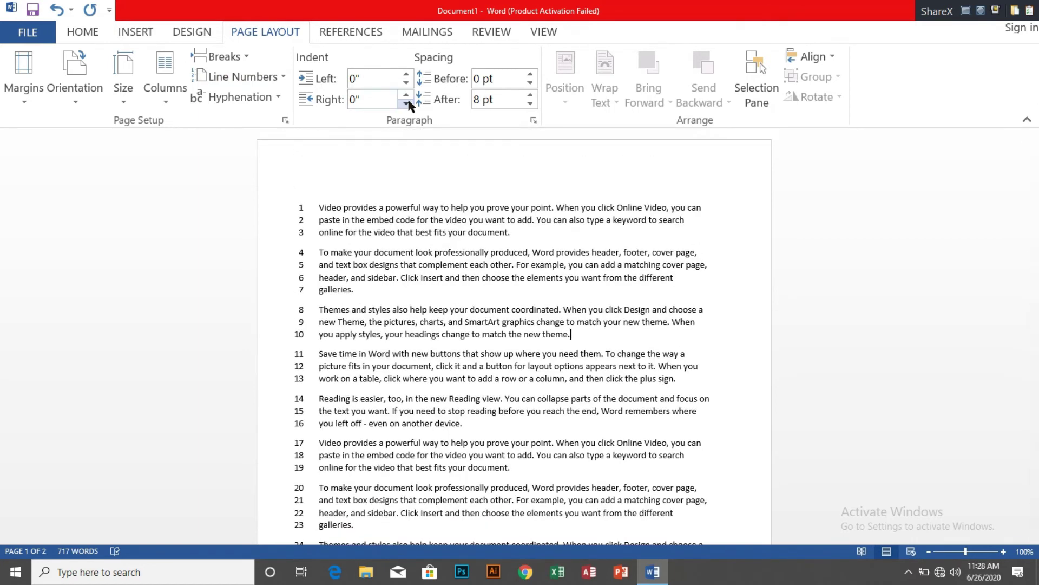
click(285, 76)
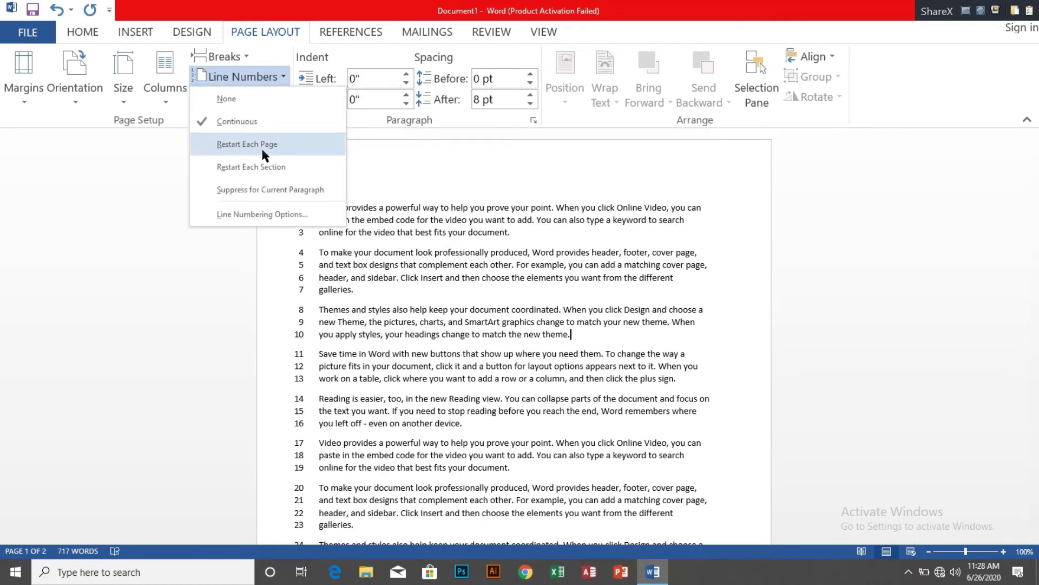
click(273, 148)
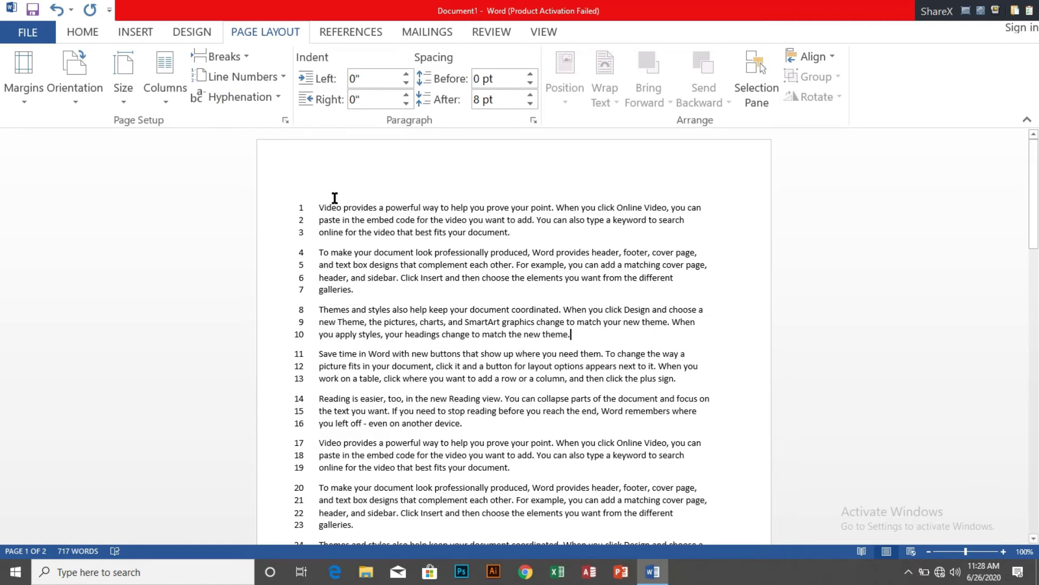
mouse_move(1034, 210)
mouse_down()
mouse_move(1036, 357)
mouse_move(1035, 163)
mouse_up()
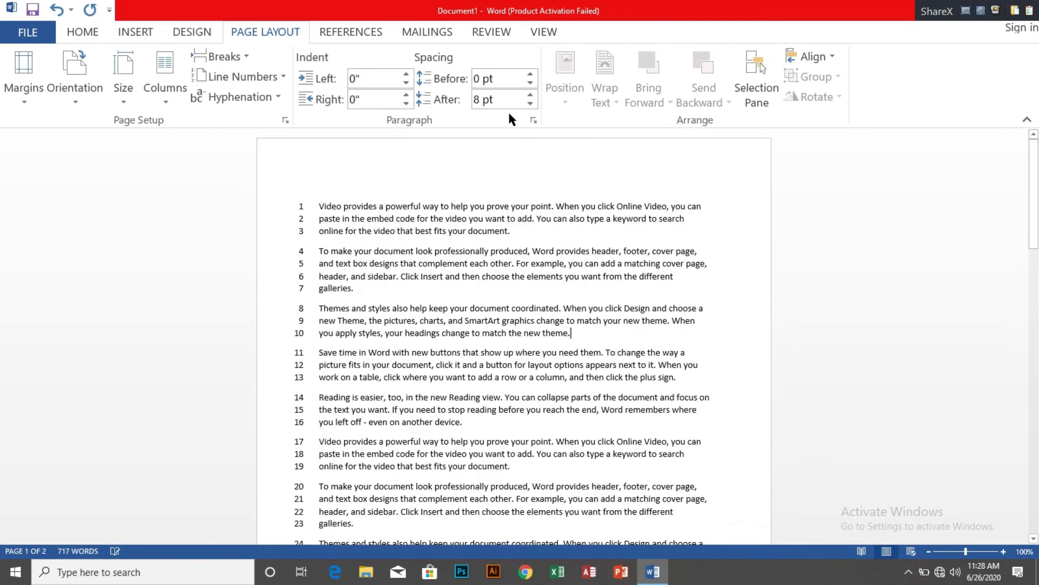
click(283, 78)
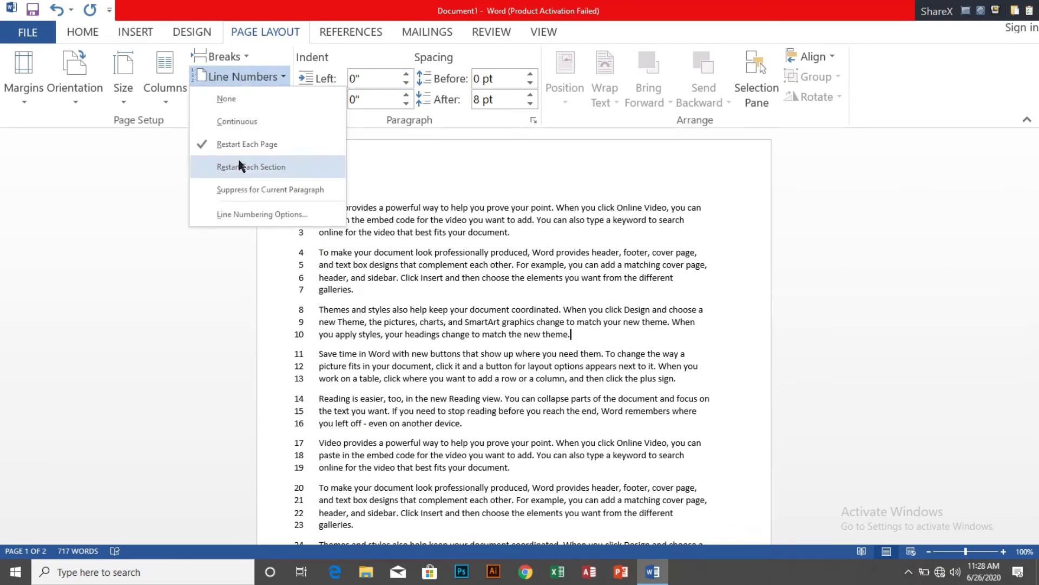
click(266, 169)
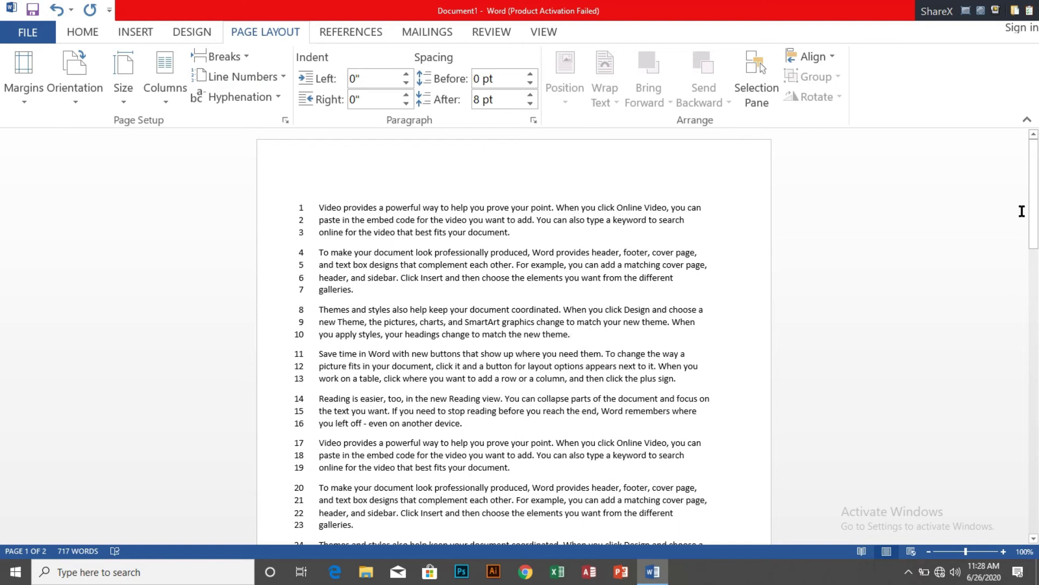
mouse_move(1033, 232)
mouse_down()
mouse_move(1008, 453)
mouse_move(1016, 303)
mouse_move(1005, 473)
mouse_move(1029, 100)
mouse_up()
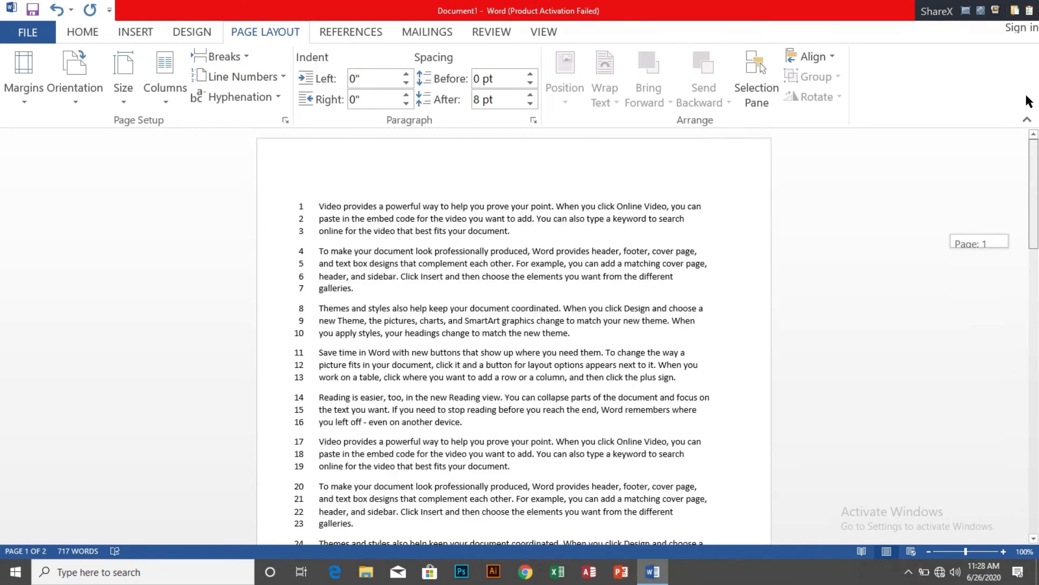
- Suppress line numbers for the Themes and styles paragraph and bring up Line Numbering Options
click(281, 77)
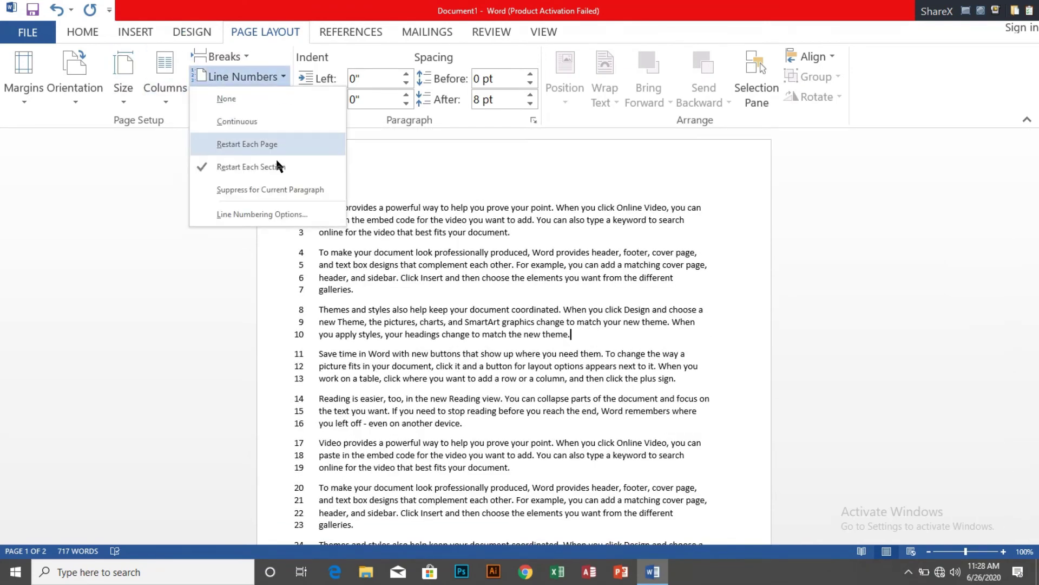
click(294, 190)
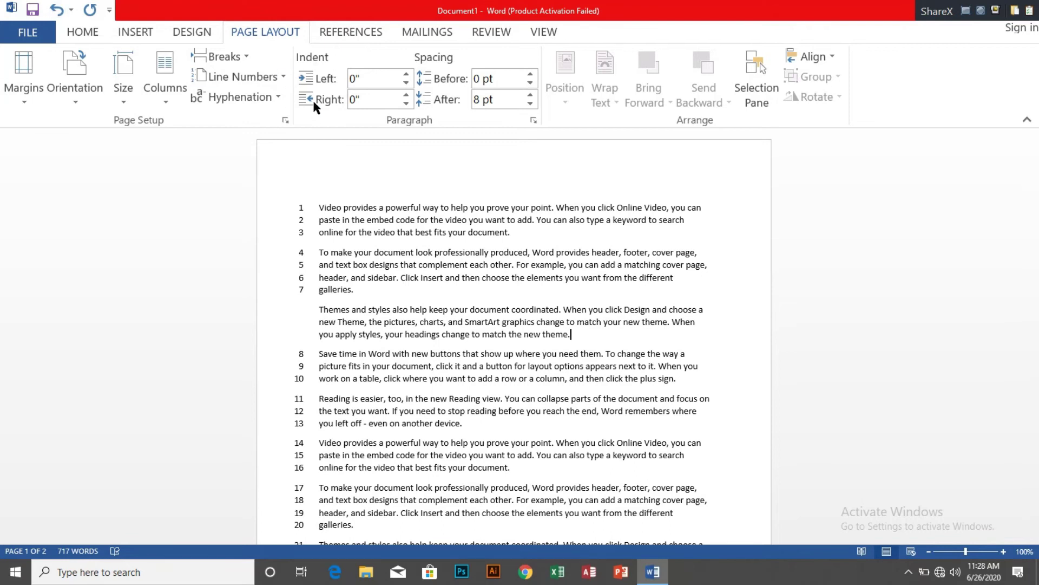
click(273, 76)
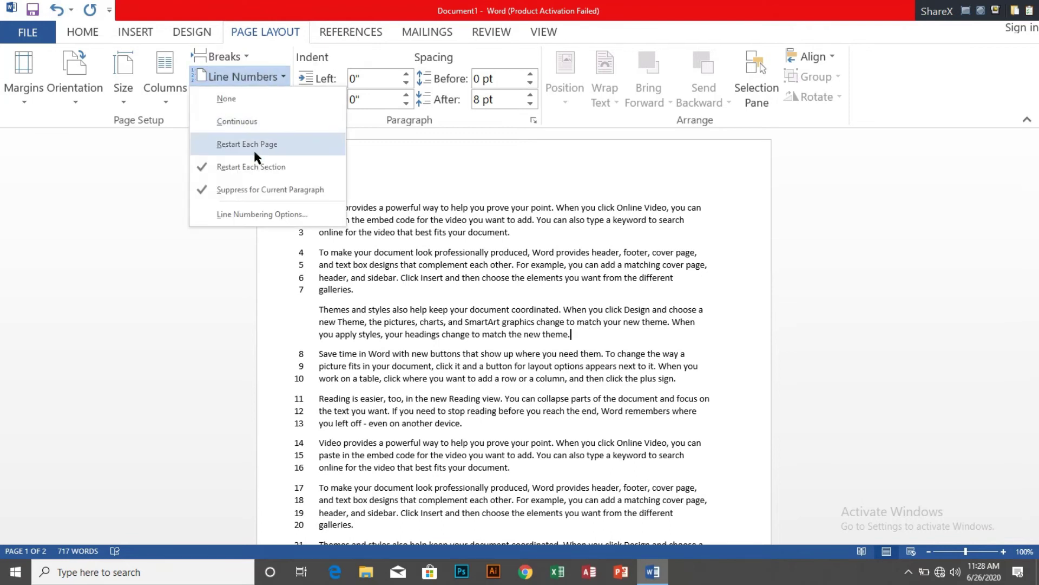
click(249, 213)
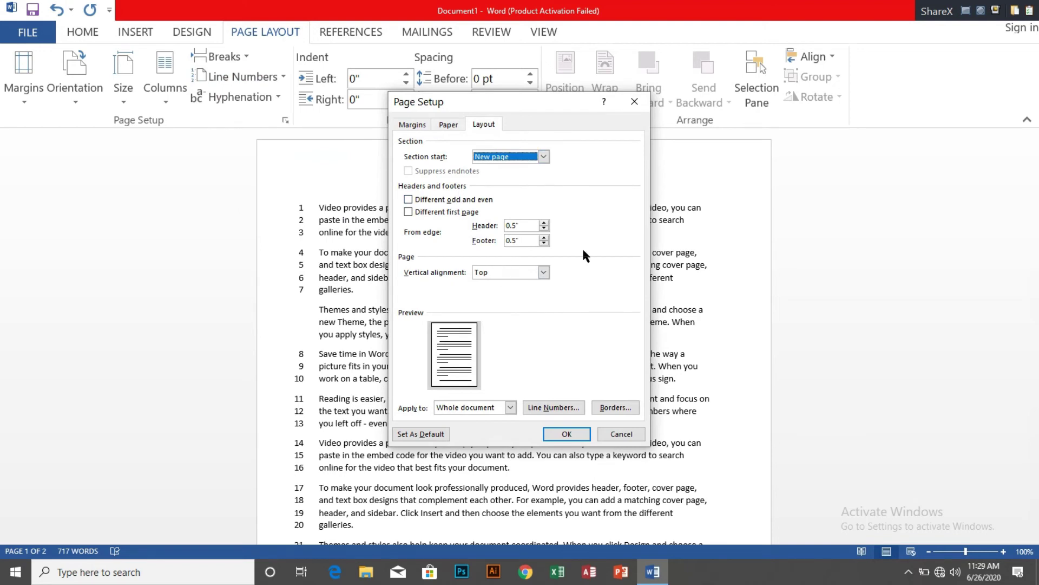
- Keep New page as the section start and review Paper and Margins settings (1" margins, portrait)
click(544, 157)
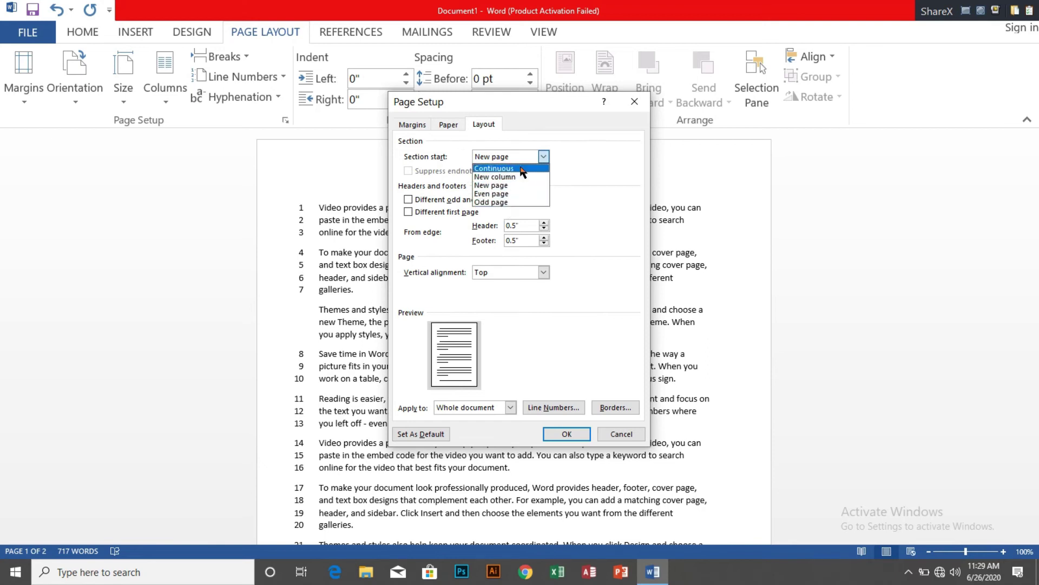
click(544, 157)
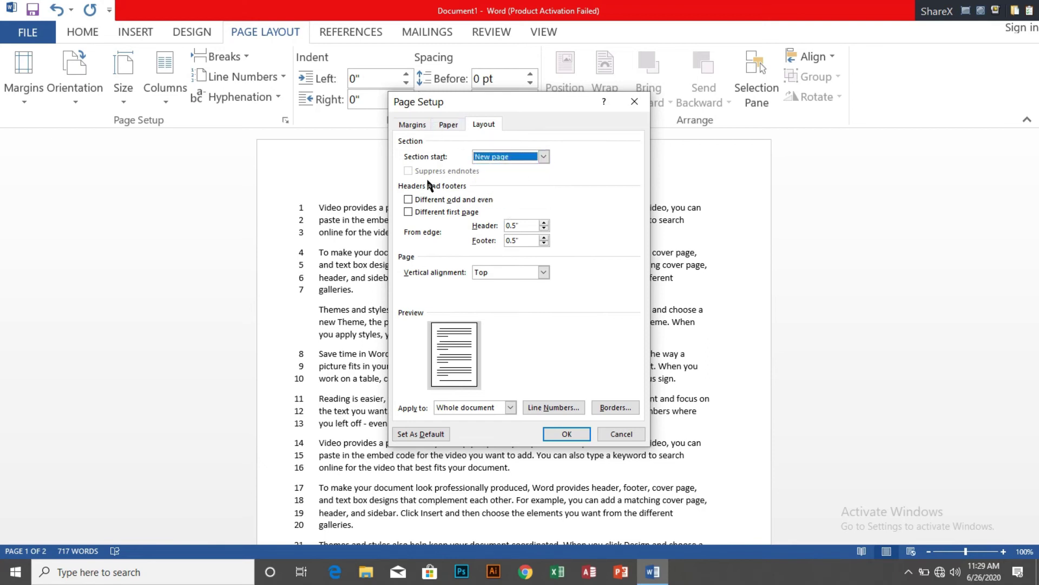
click(447, 126)
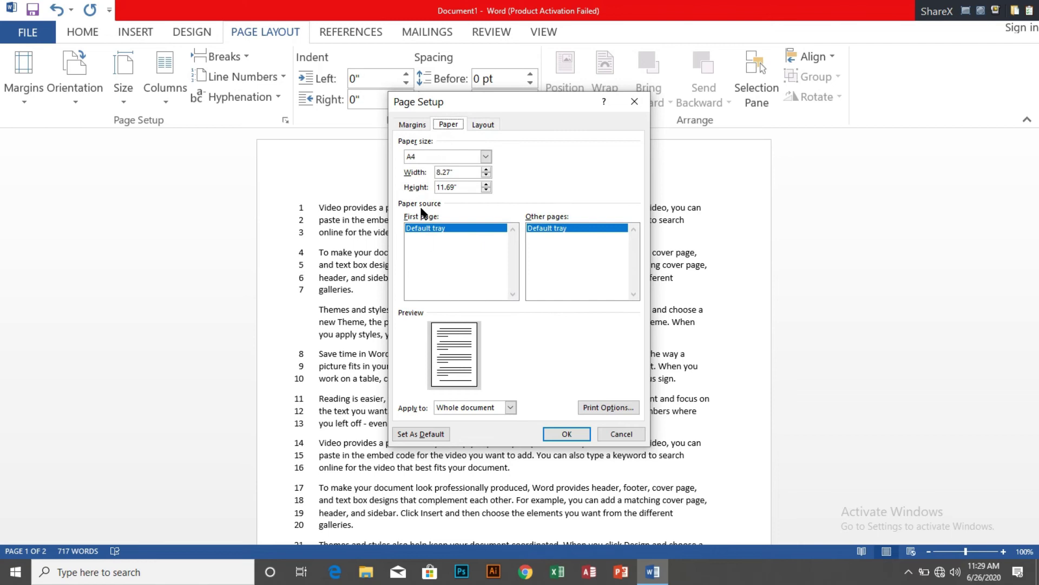
click(404, 127)
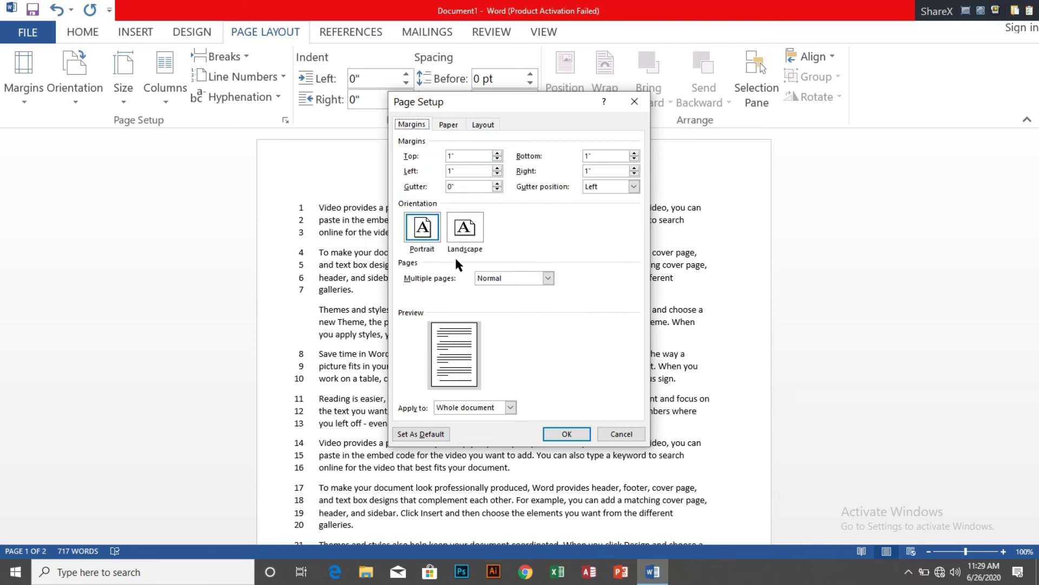
- Close Page Setup and delete 'on' after 'focus' at the end of line 11
click(633, 97)
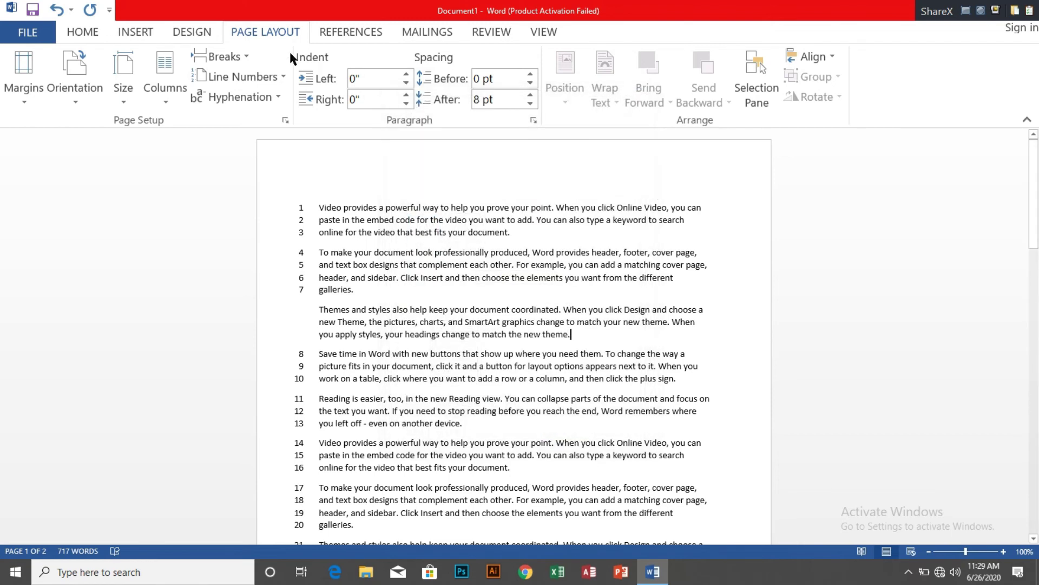
click(284, 76)
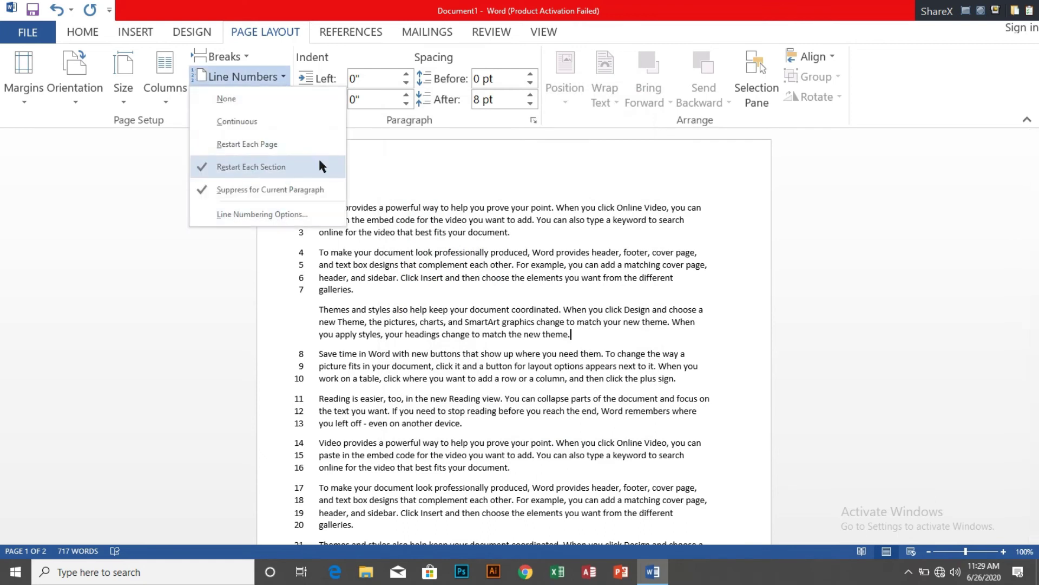
click(396, 151)
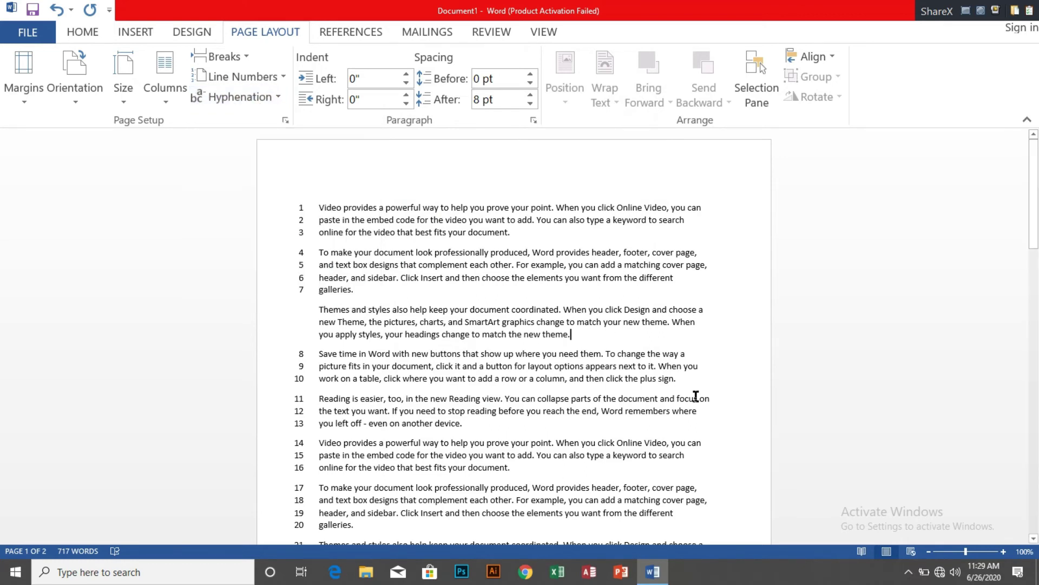
click(715, 399)
key(BackSpace)
key(BackSpace)
key(BackSpace)
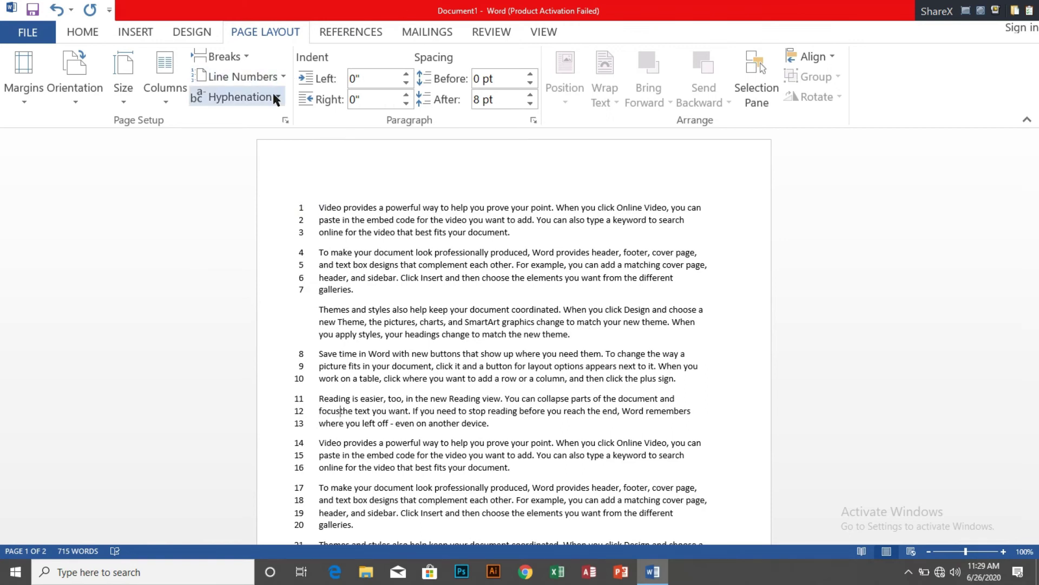
- Set Hyphenation to Automatic so words like 'galler-ies' and 'pic-ture' split at line ends
click(258, 103)
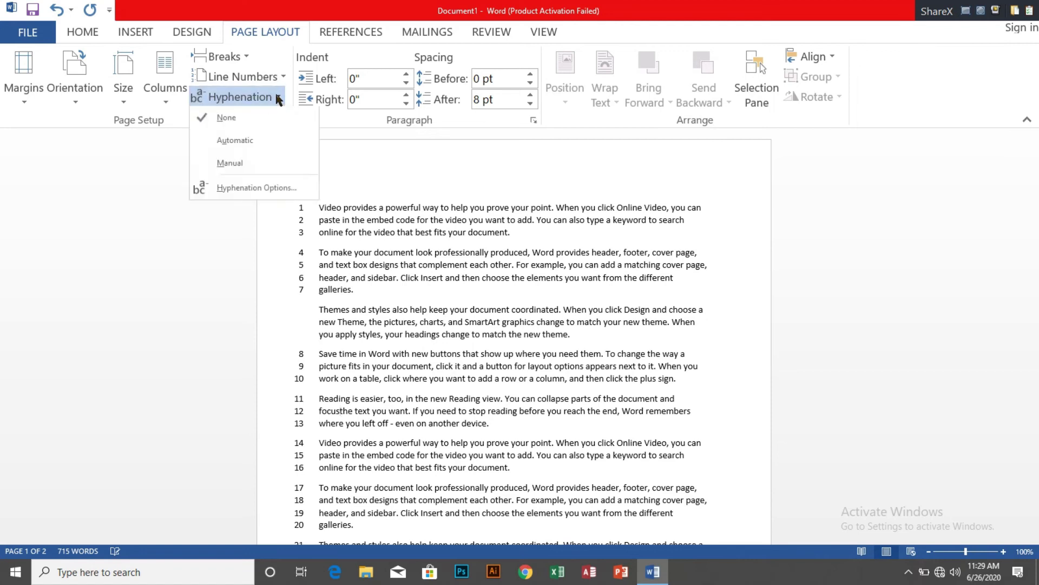
click(227, 144)
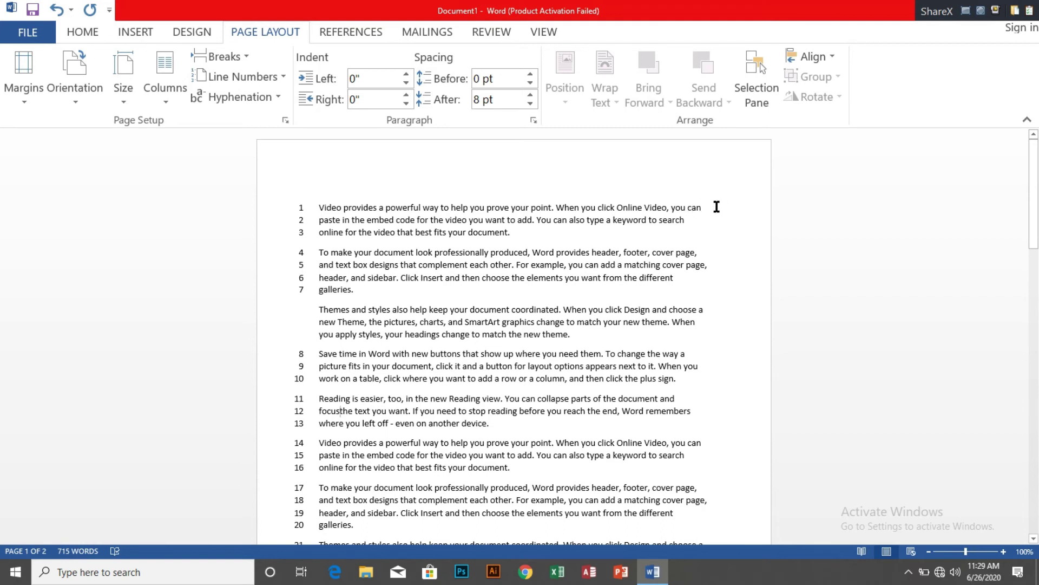
drag(706, 208, 683, 204)
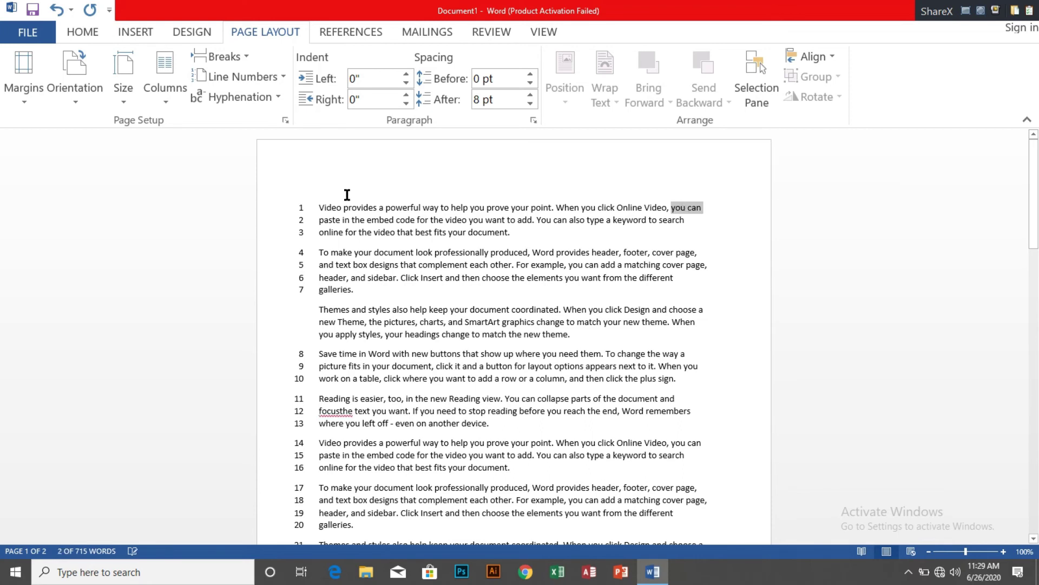
click(340, 218)
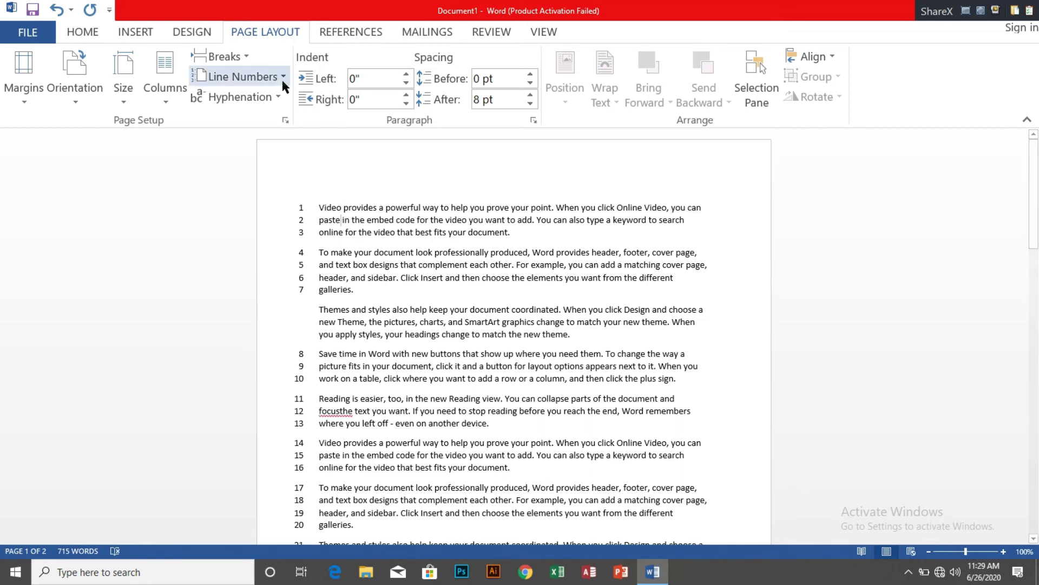
click(275, 96)
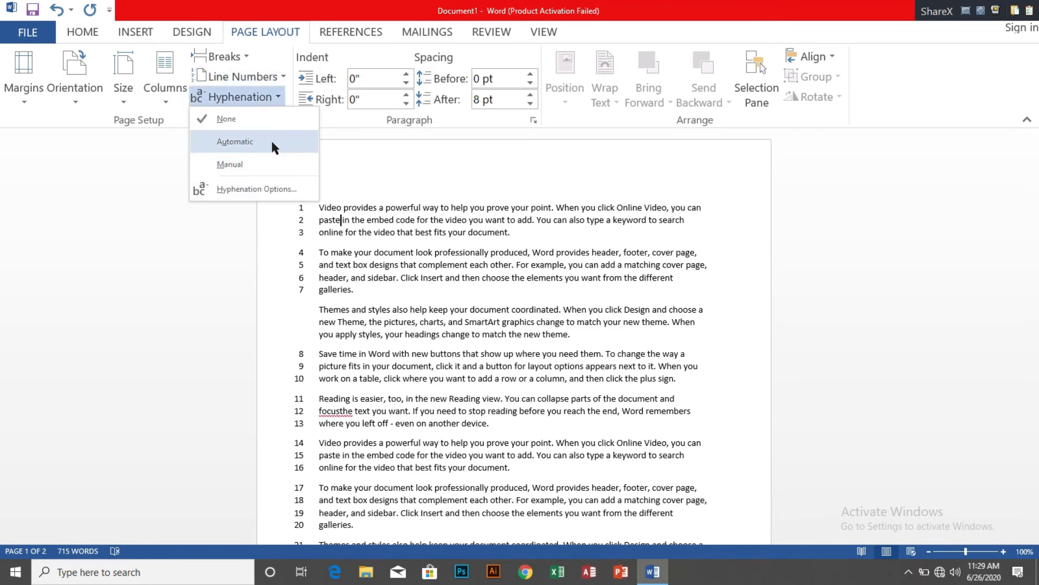
click(281, 140)
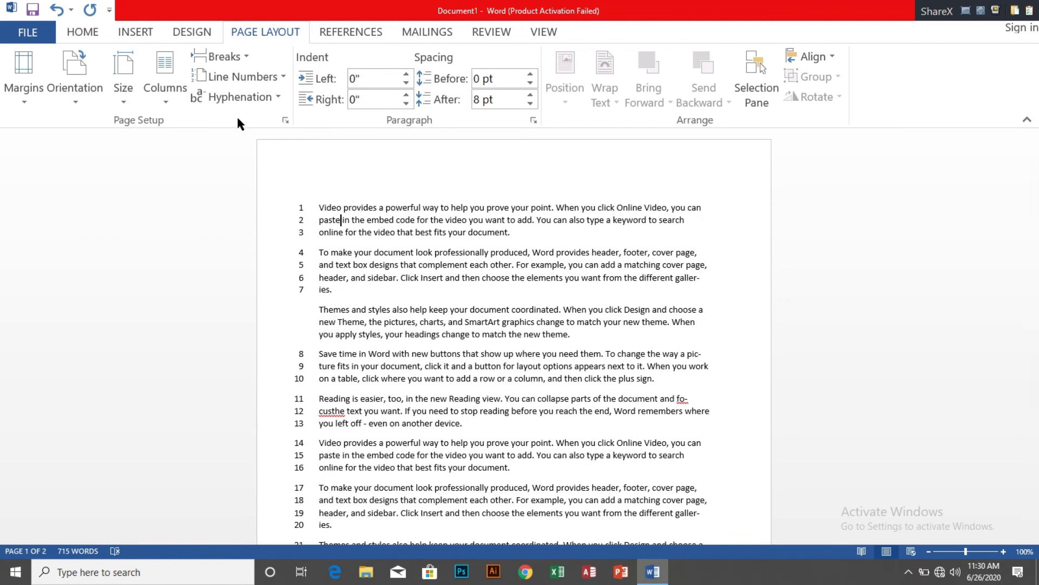
click(279, 96)
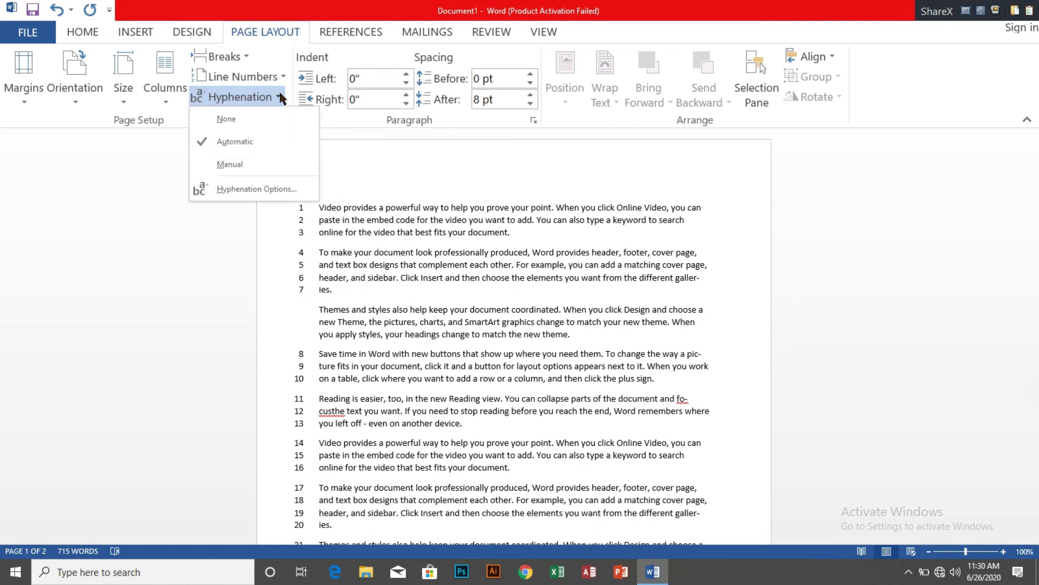
click(280, 96)
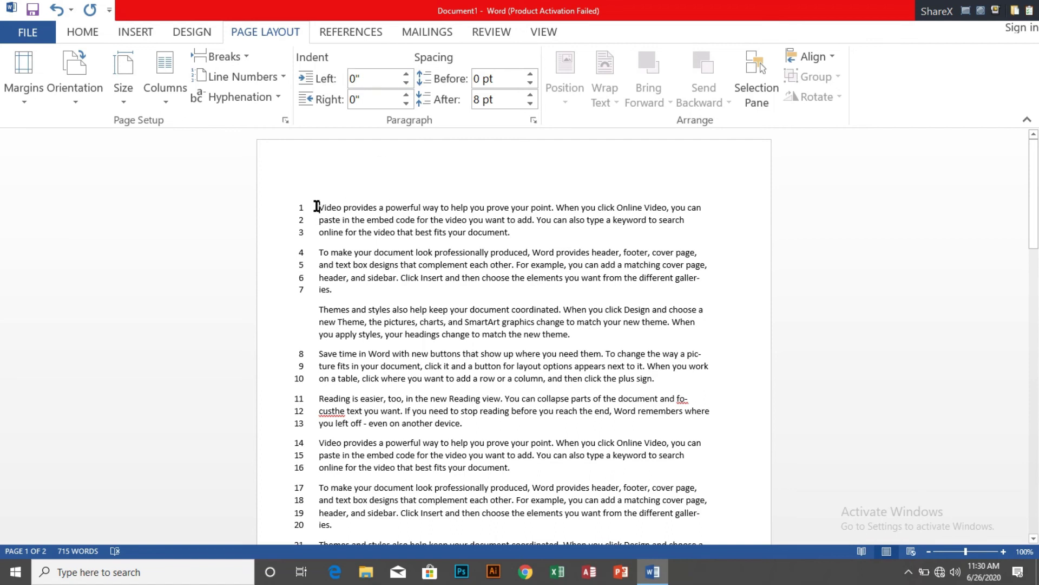
- Select the first paragraph and set its indents to 0.3" left and 0.2" right
drag(318, 206, 507, 232)
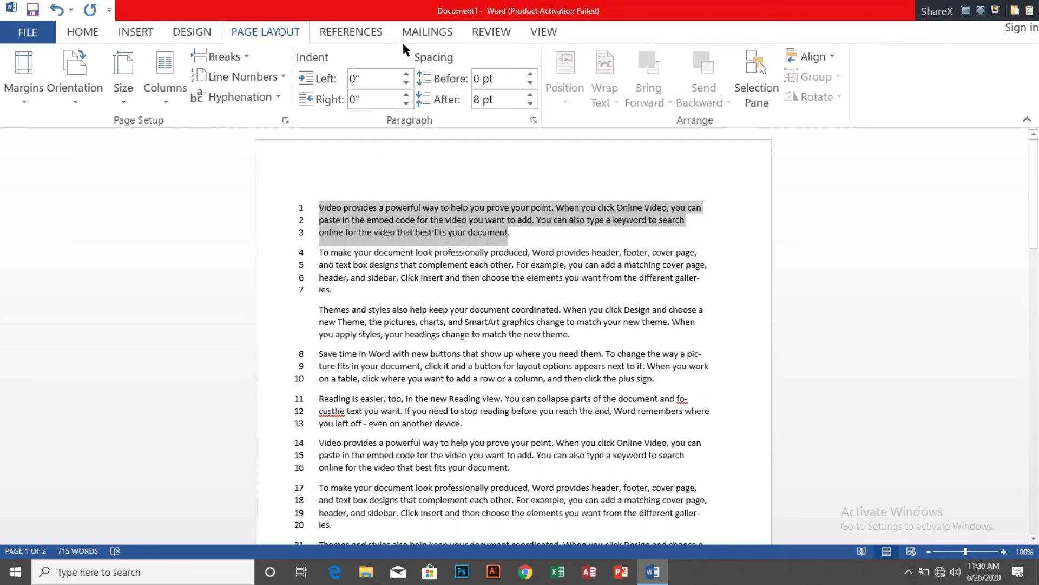
click(406, 74)
click(406, 75)
click(406, 74)
click(406, 74)
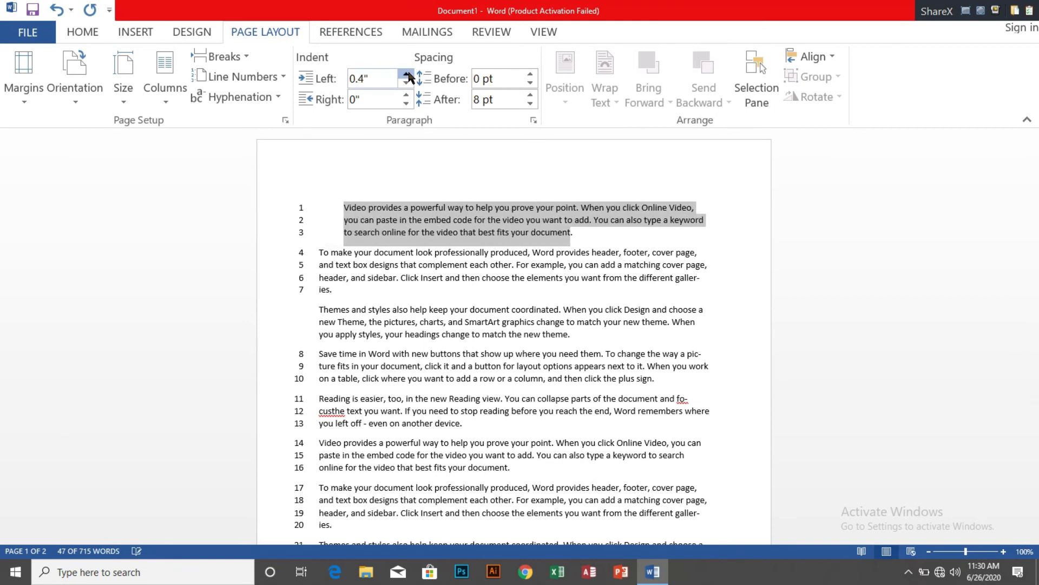
click(407, 74)
click(407, 83)
click(406, 83)
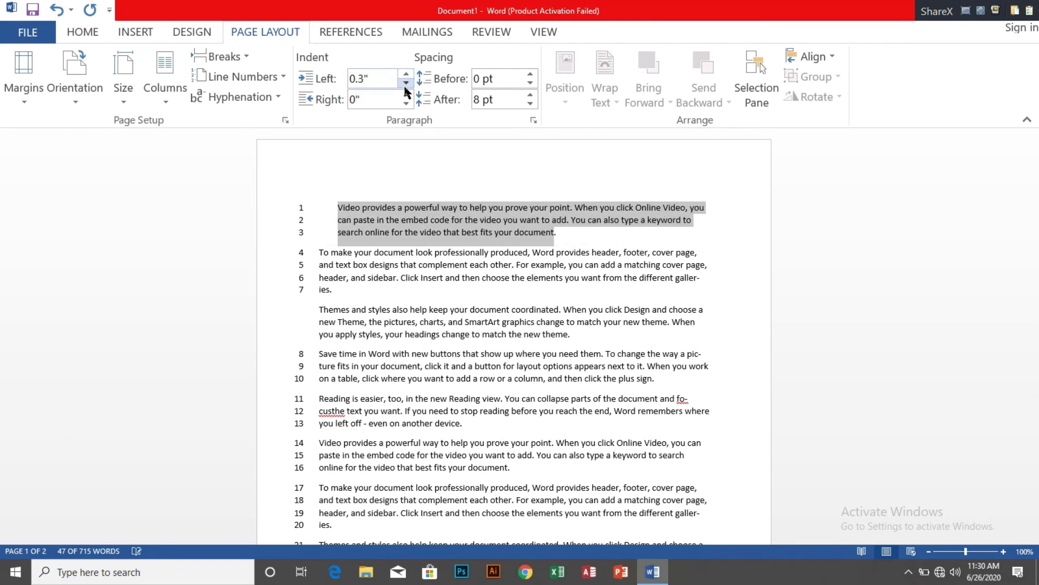
click(406, 95)
click(406, 95)
click(406, 95)
click(406, 95)
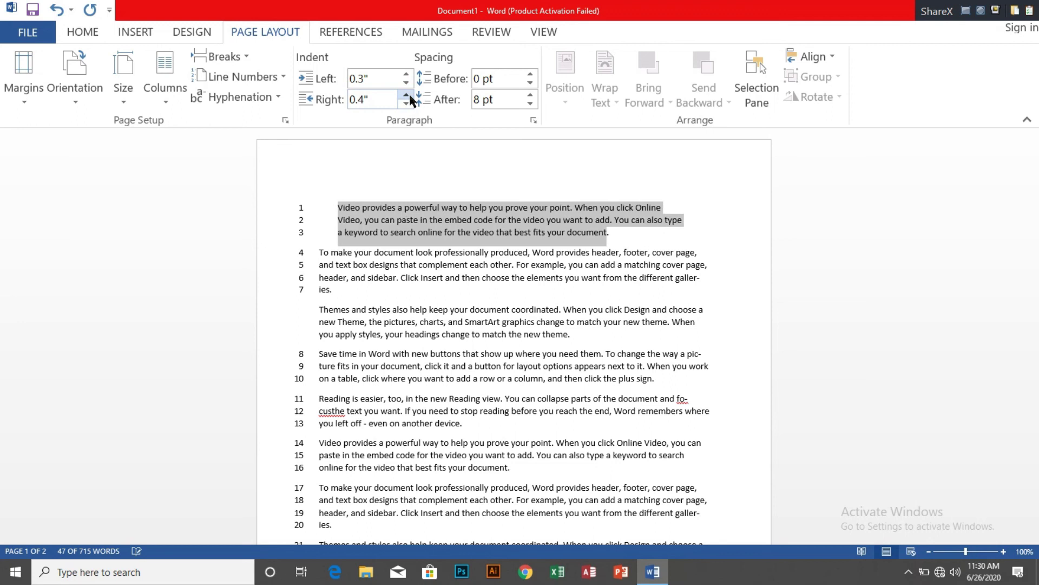
click(406, 95)
click(406, 95)
click(405, 103)
click(405, 104)
click(406, 104)
click(405, 104)
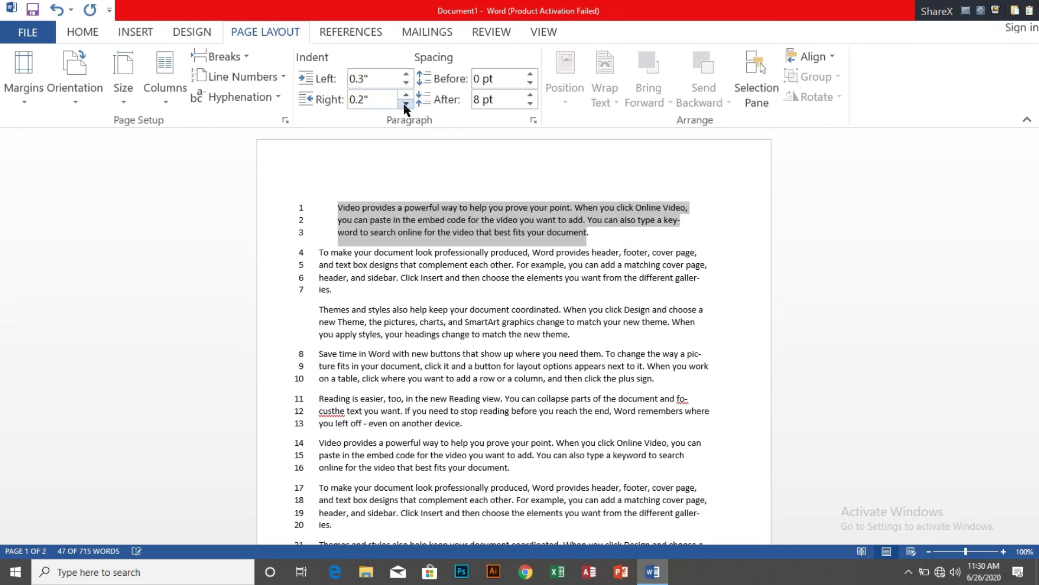
- Give the first paragraph 6 pt spacing before and 12 pt after
click(531, 75)
click(530, 75)
click(530, 74)
click(530, 74)
click(530, 75)
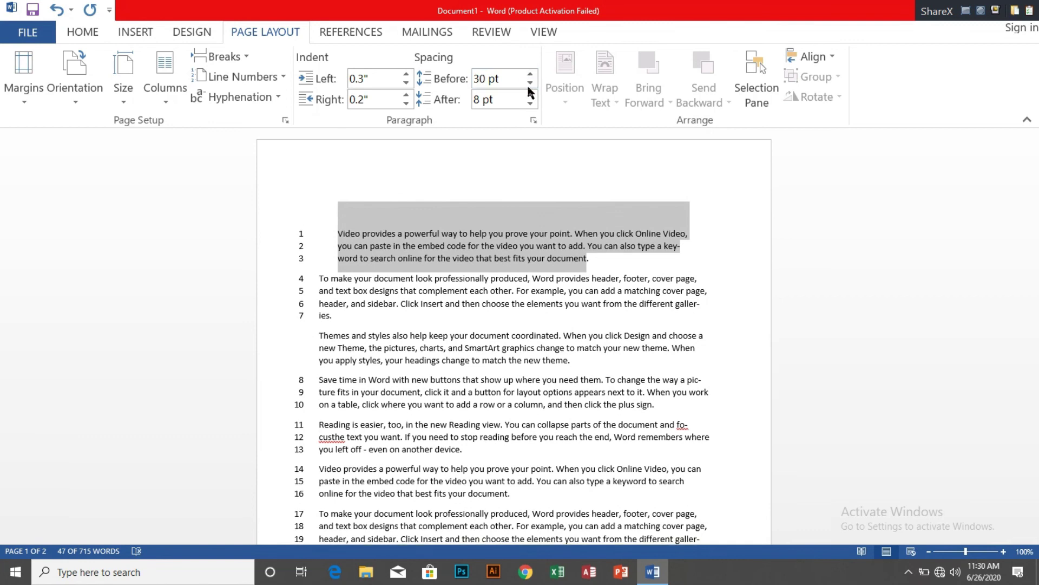
click(530, 83)
click(530, 83)
click(530, 83)
click(530, 83)
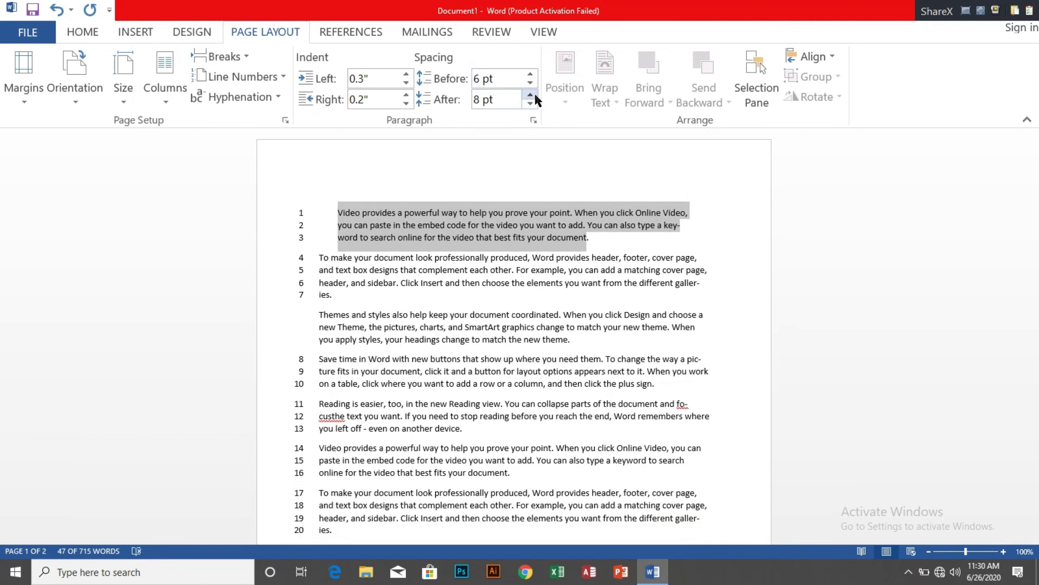
click(530, 95)
click(530, 94)
click(530, 95)
click(530, 94)
click(530, 103)
double_click(530, 104)
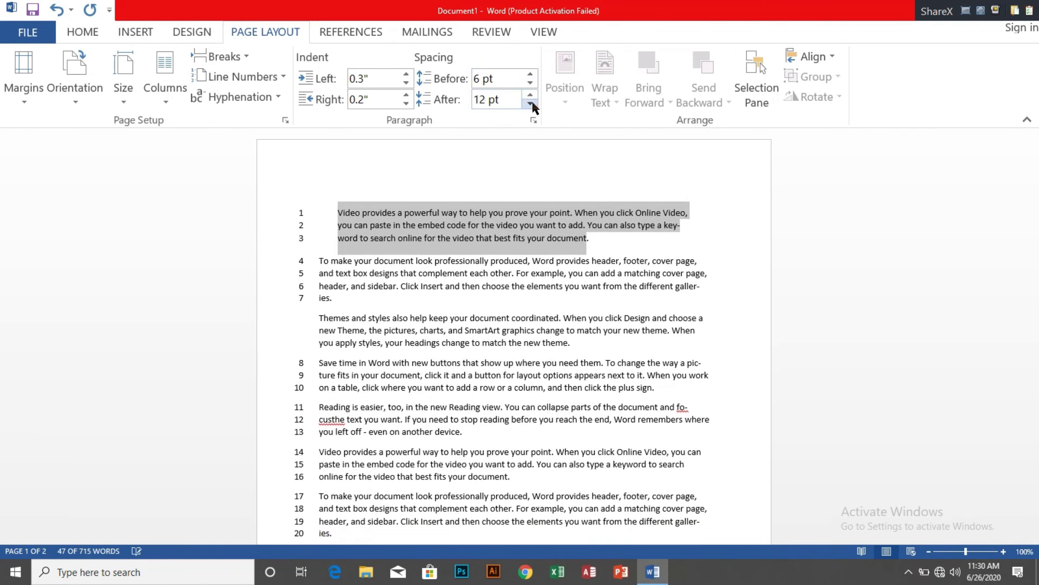
click(530, 94)
click(530, 95)
click(530, 94)
click(530, 103)
click(530, 104)
click(530, 104)
click(720, 226)
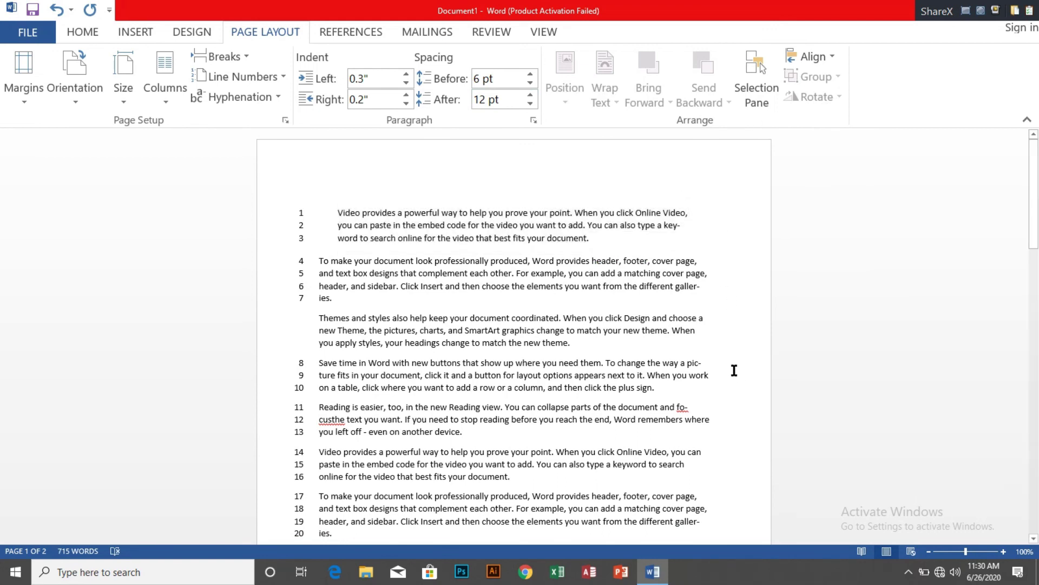